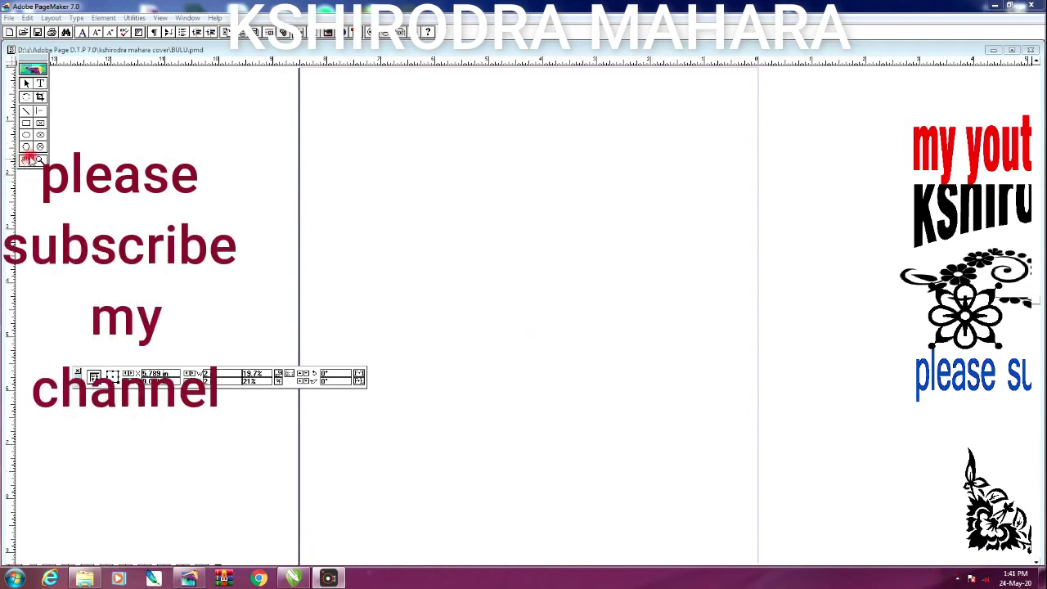
# Step: Draw a rectangular border on the page and bring the flower corner ornament onto it
pyautogui.click(27, 110)
pyautogui.moveTo(304, 96); pyautogui.dragTo(749, 486)
pyautogui.click(26, 82)
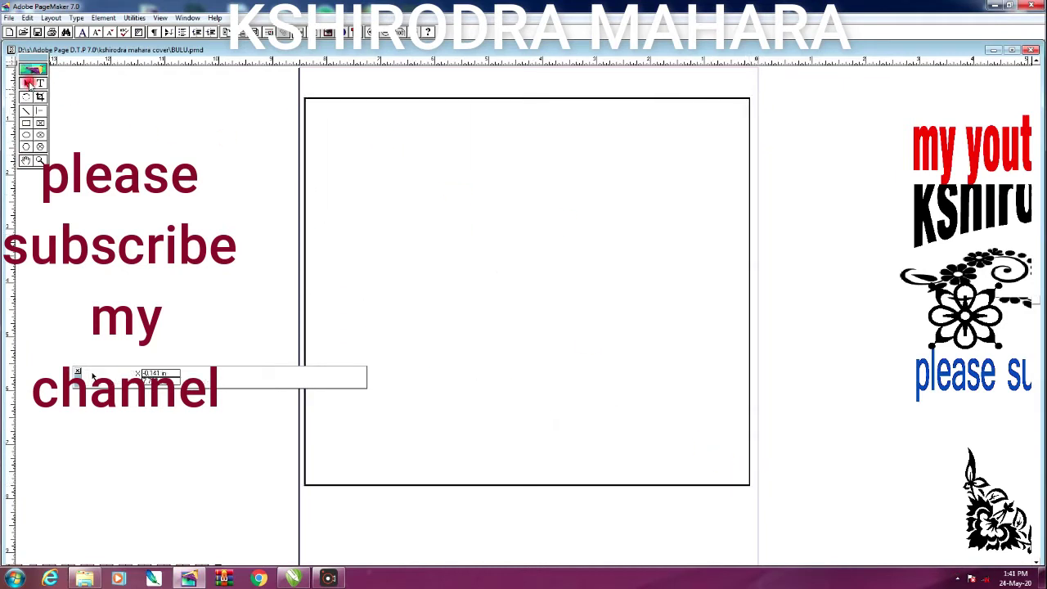
pyautogui.moveTo(981, 499); pyautogui.dragTo(339, 445)
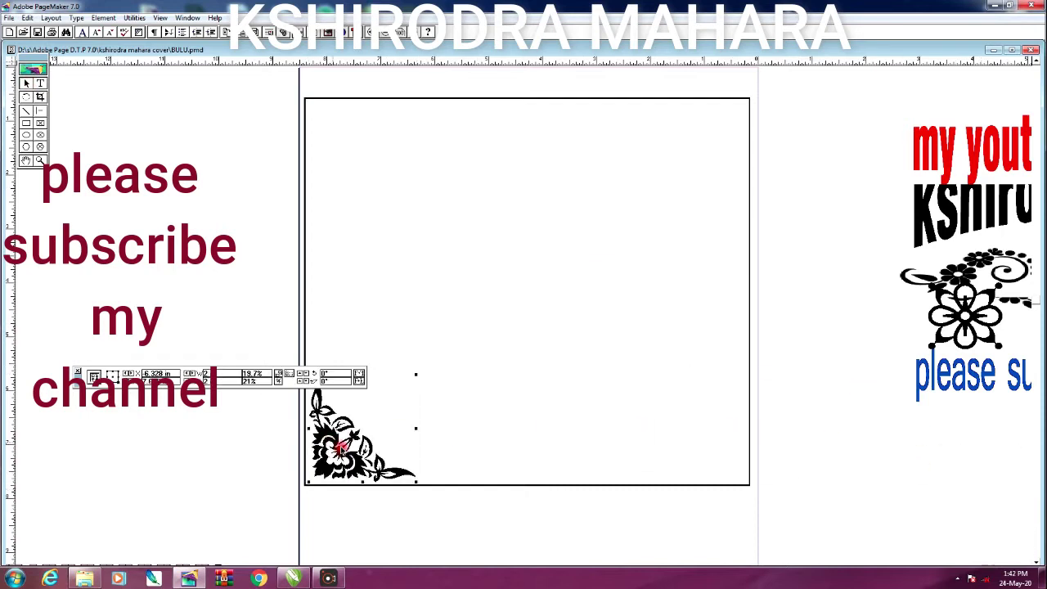
# Step: Stretch the border taller, nudge it into place, fit the flower into its bottom-left corner, and copy it
pyautogui.moveTo(748, 488); pyautogui.dragTo(755, 491)
pyautogui.moveTo(535, 489); pyautogui.dragTo(553, 542)
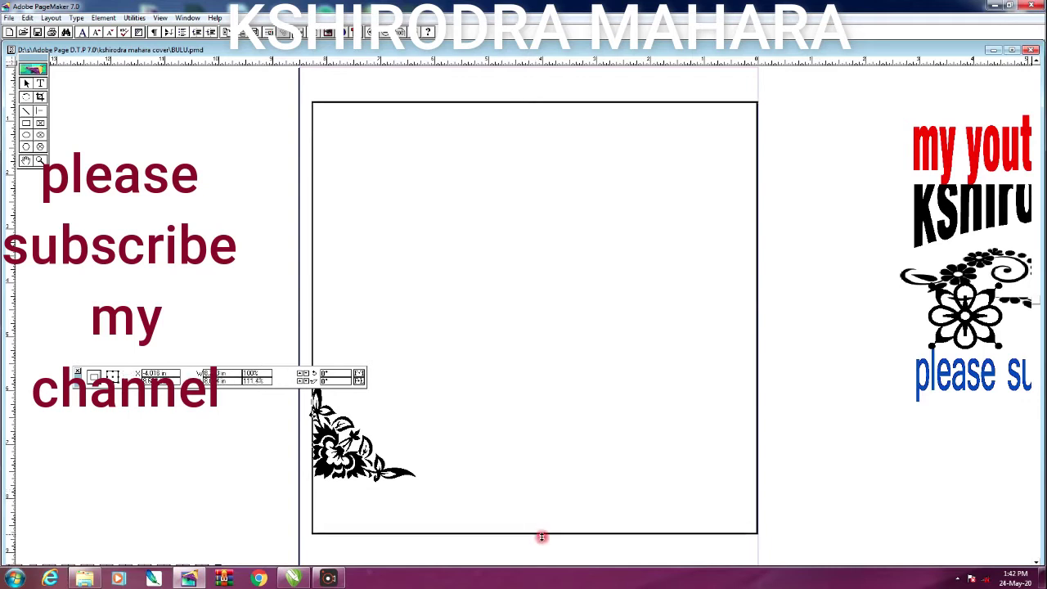
pyautogui.press('Up')
pyautogui.press('Up')
pyautogui.press('Up')
pyautogui.press('Left')
pyautogui.press('Left')
pyautogui.press('Left')
pyautogui.press('Left')
pyautogui.click(365, 460)
pyautogui.moveTo(366, 460); pyautogui.dragTo(368, 517)
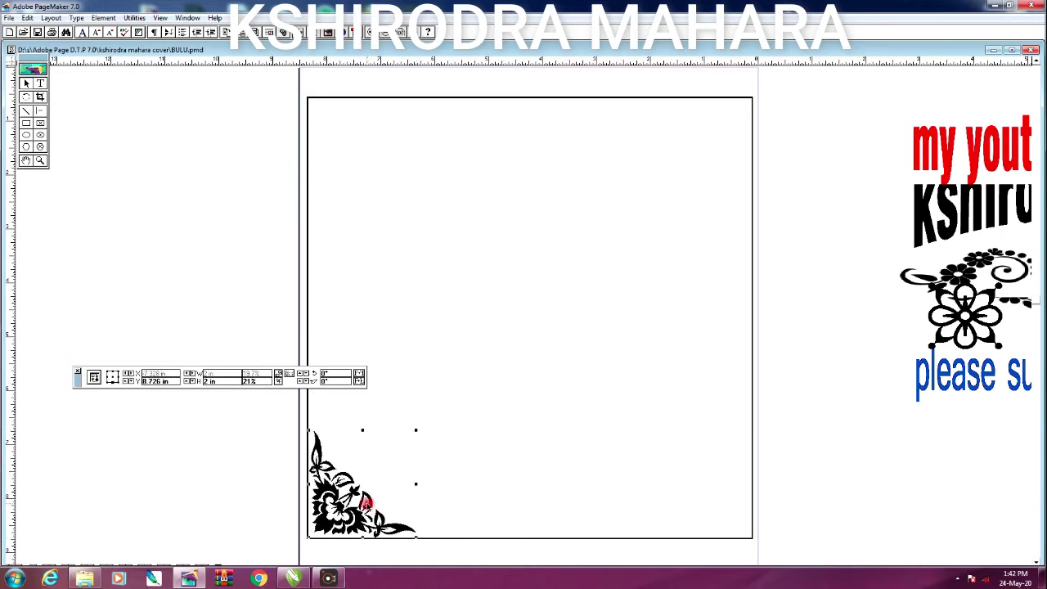
pyautogui.hotkey('ctrl', 'c')
# Step: Place a horizontally flipped copy of the flower in the bottom-right corner
pyautogui.hotkey('ctrl', 'v')
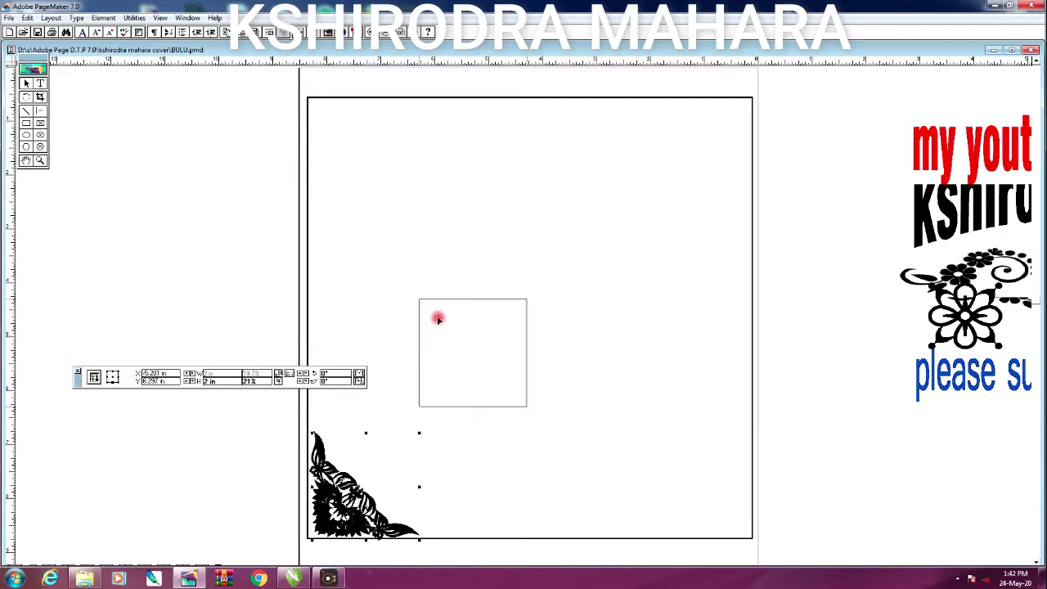
pyautogui.moveTo(439, 318); pyautogui.dragTo(351, 184)
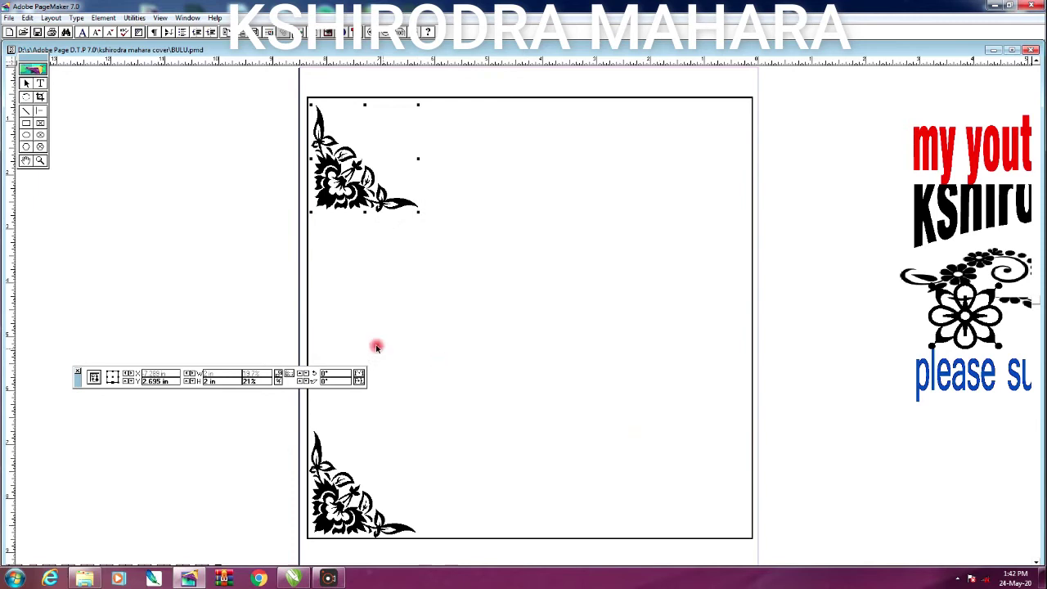
pyautogui.click(360, 376)
pyautogui.moveTo(399, 197)
pyautogui.mouseDown()
pyautogui.moveTo(732, 524)
pyautogui.moveTo(725, 517)
pyautogui.mouseUp()
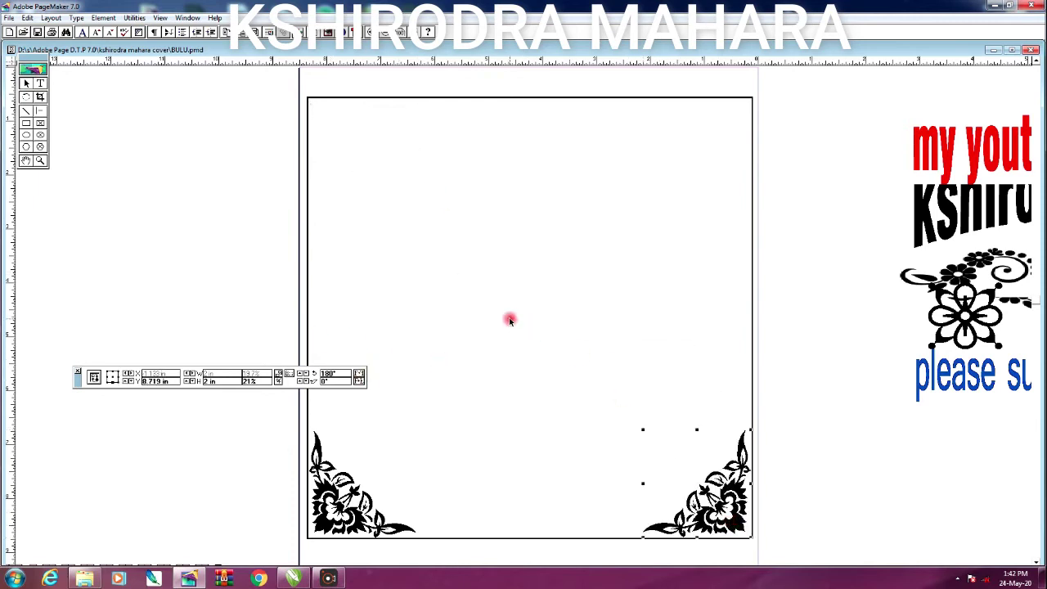
# Step: Add flipped flower copies to the top-left and top-right corners, facing inward
pyautogui.moveTo(366, 491); pyautogui.dragTo(399, 228)
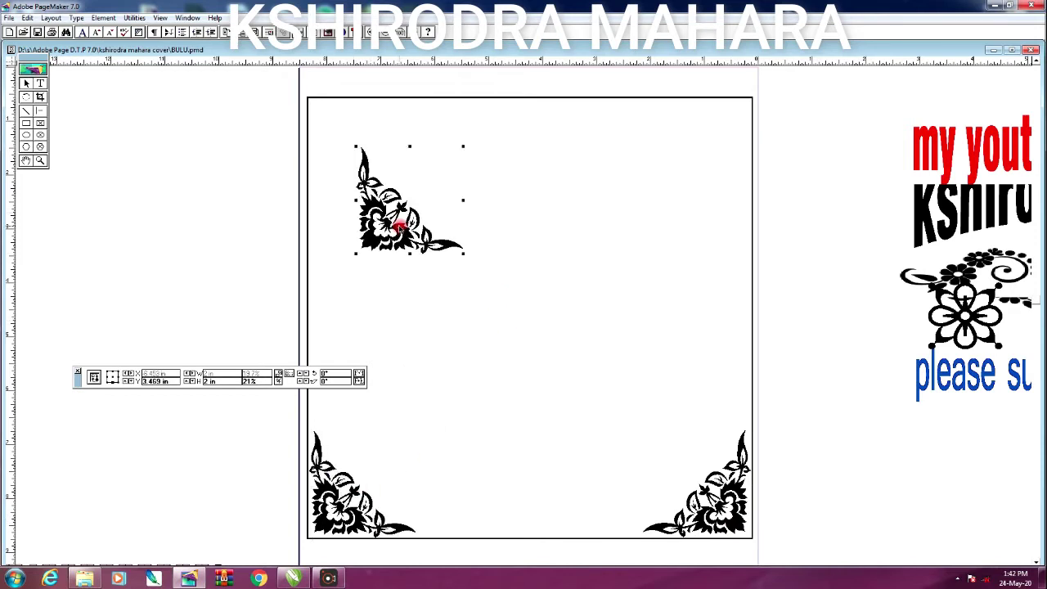
pyautogui.click(359, 376)
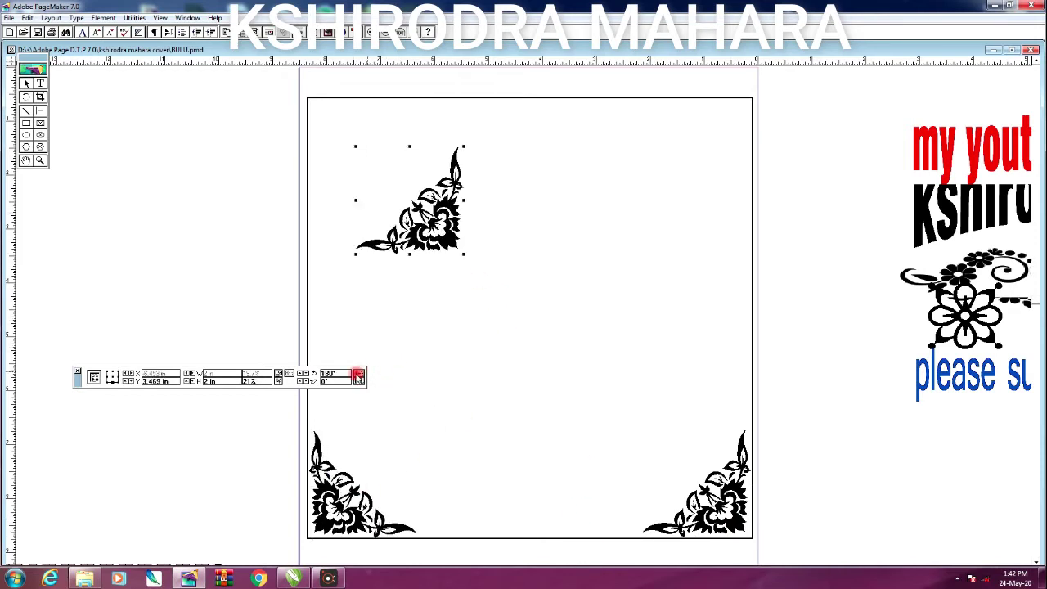
pyautogui.click(358, 377)
pyautogui.moveTo(413, 299); pyautogui.dragTo(364, 146)
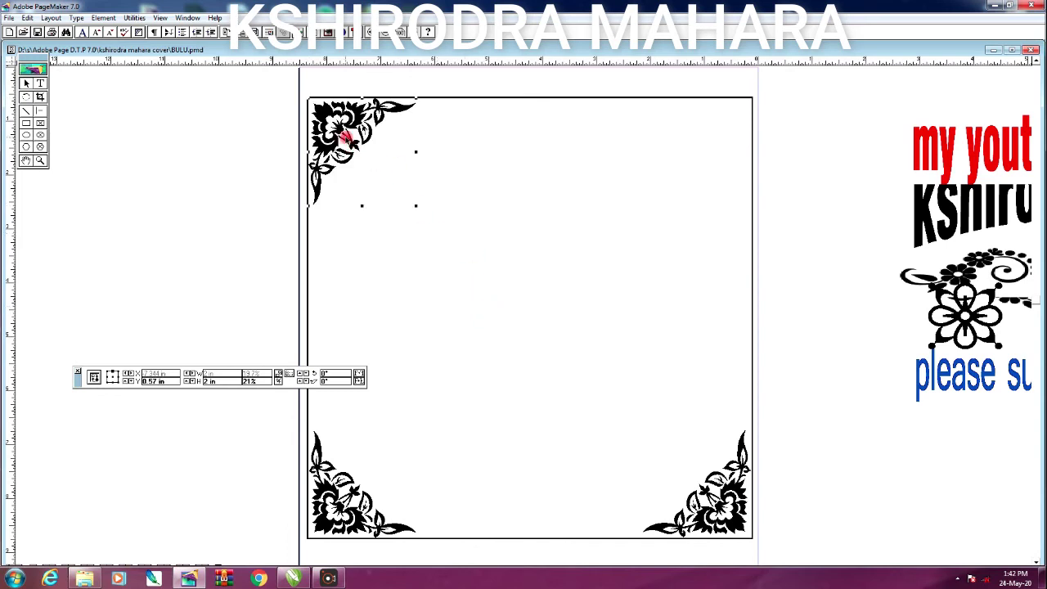
pyautogui.moveTo(350, 139); pyautogui.dragTo(725, 153)
pyautogui.click(359, 373)
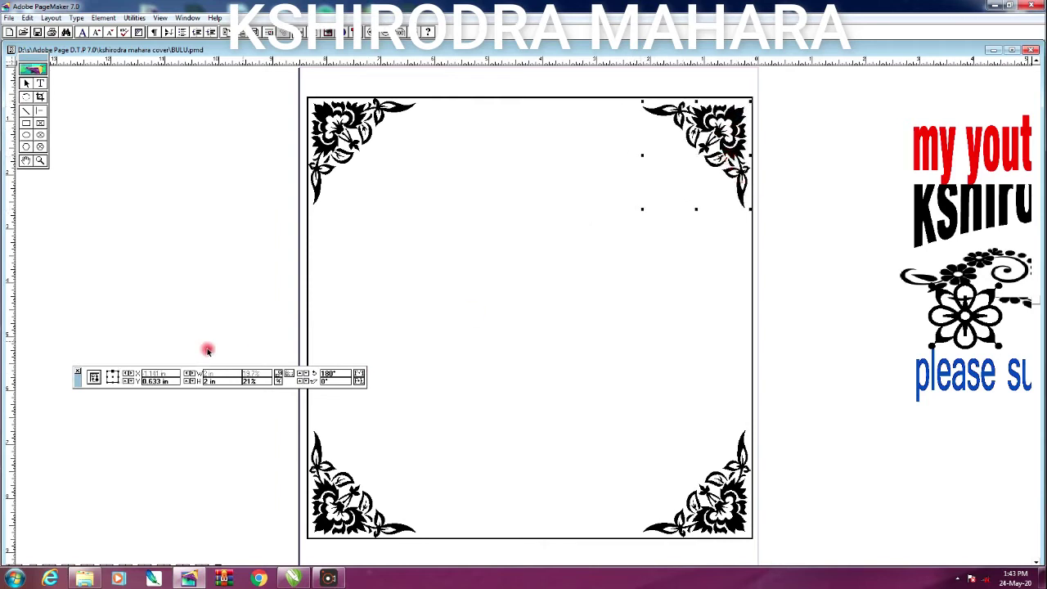
# Step: Place the red 'my youtubu channel' heading with the 'kshirodra mahara' name below it
pyautogui.moveTo(81, 384); pyautogui.dragTo(29, 476)
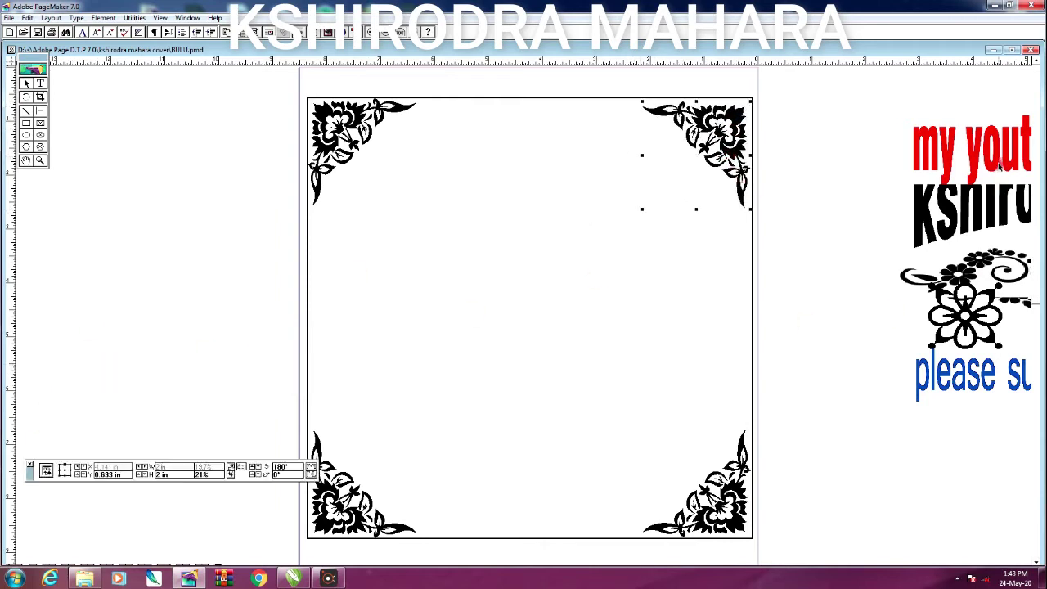
pyautogui.moveTo(995, 155); pyautogui.dragTo(452, 173)
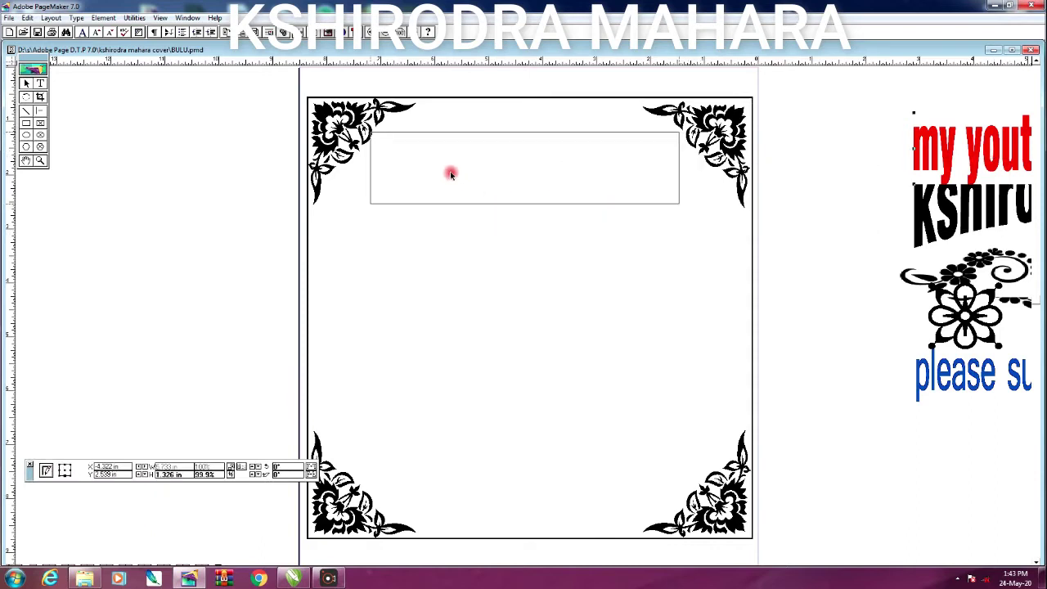
pyautogui.moveTo(968, 214); pyautogui.dragTo(451, 262)
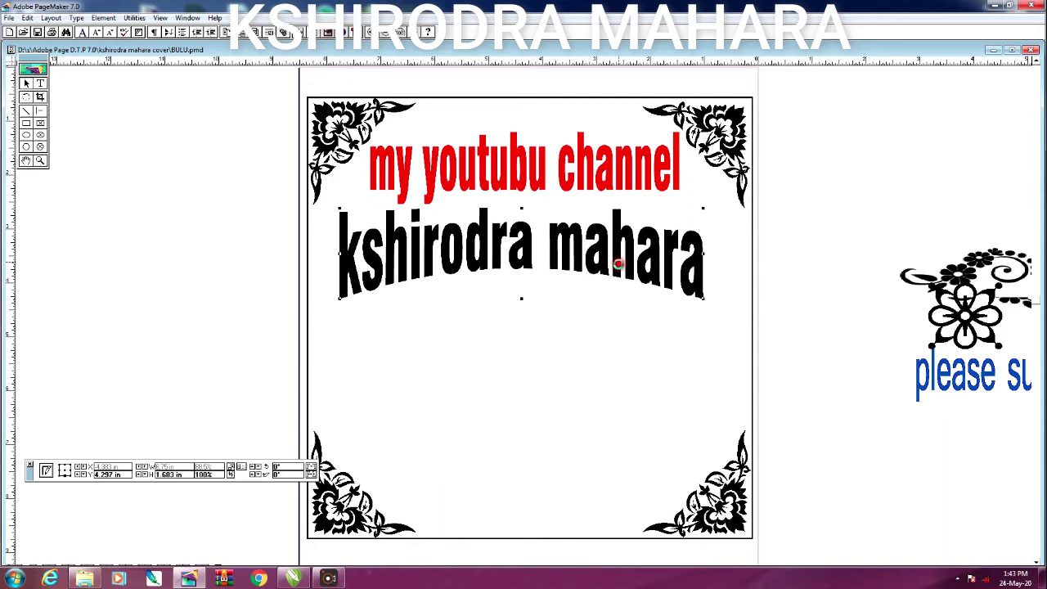
pyautogui.moveTo(619, 264); pyautogui.dragTo(626, 267)
# Step: Build a divider below the name: a flower flanked by two scroll ornaments, with the window maximized
pyautogui.moveTo(970, 321); pyautogui.dragTo(525, 339)
pyautogui.moveTo(959, 277); pyautogui.dragTo(406, 335)
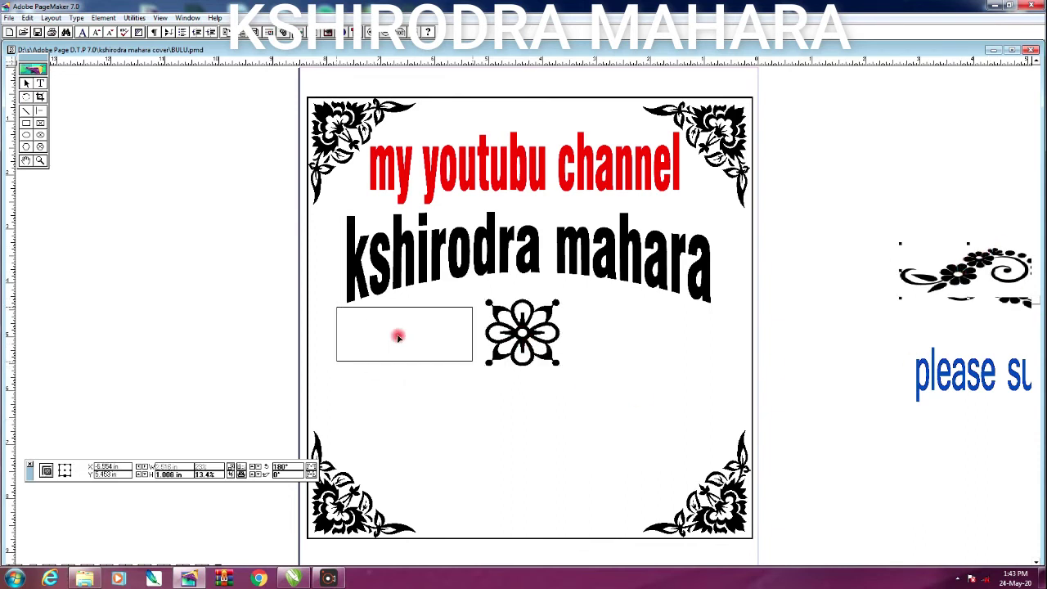
pyautogui.moveTo(1004, 293); pyautogui.dragTo(636, 340)
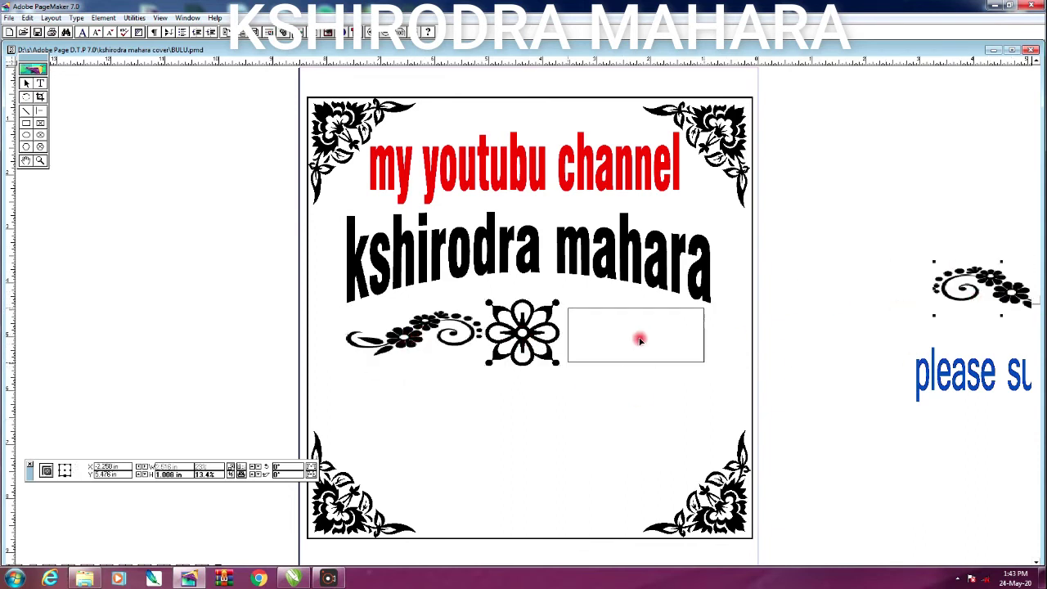
pyautogui.press('Right')
pyautogui.press('Right')
pyautogui.press('Right')
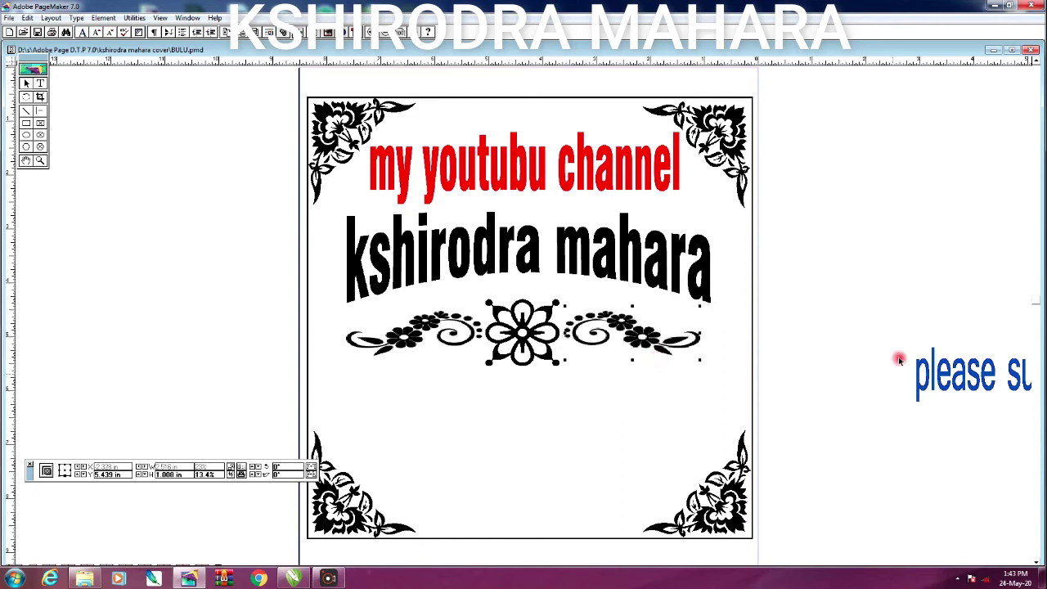
pyautogui.click(1010, 50)
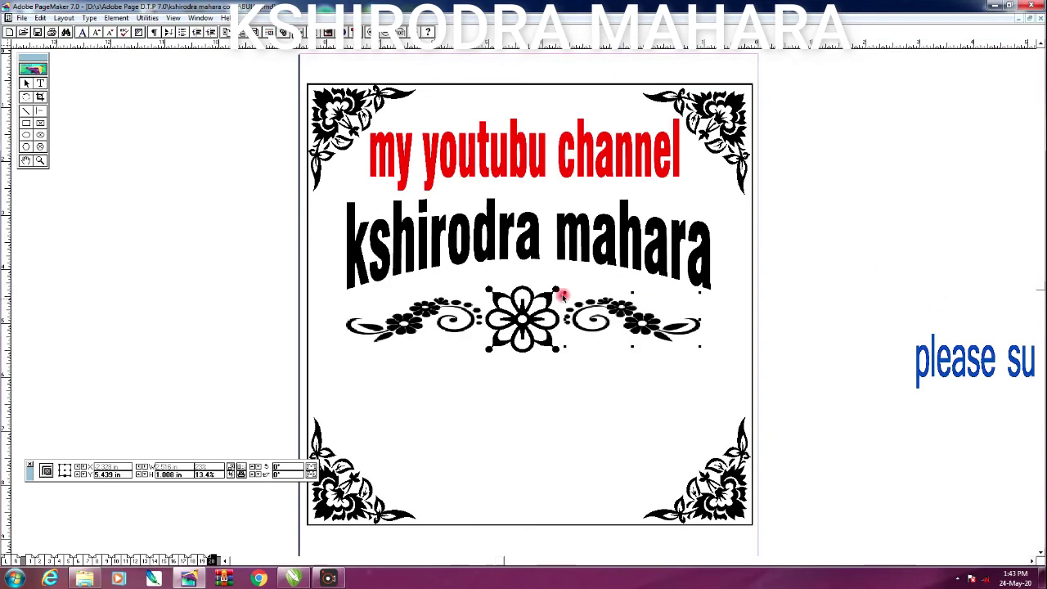
# Step: Place the blue 'please subscribe my channel' line low on the card and zoom in
pyautogui.moveTo(951, 366); pyautogui.dragTo(400, 415)
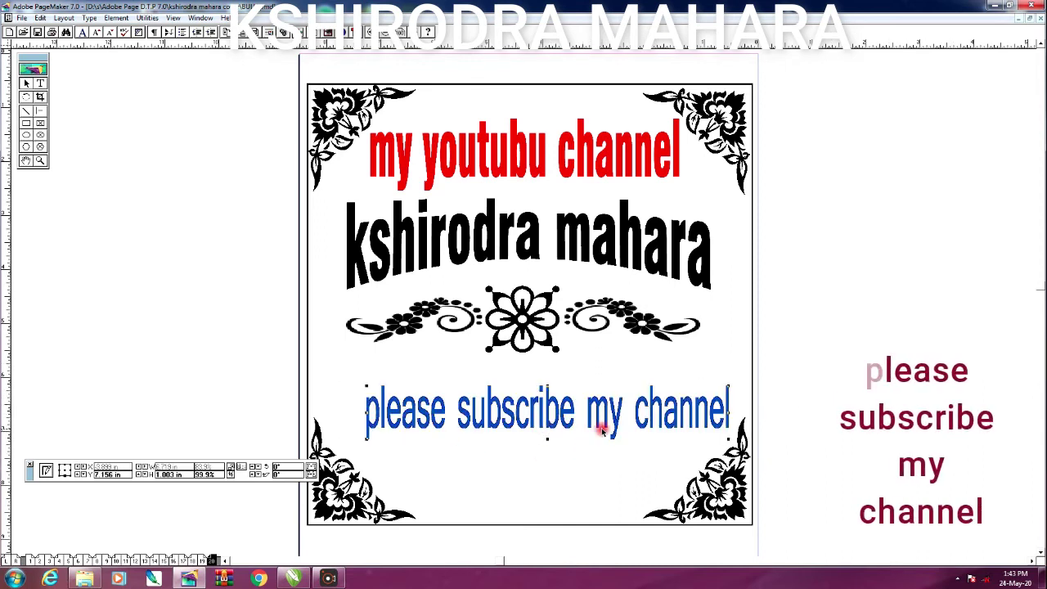
pyautogui.click(40, 161)
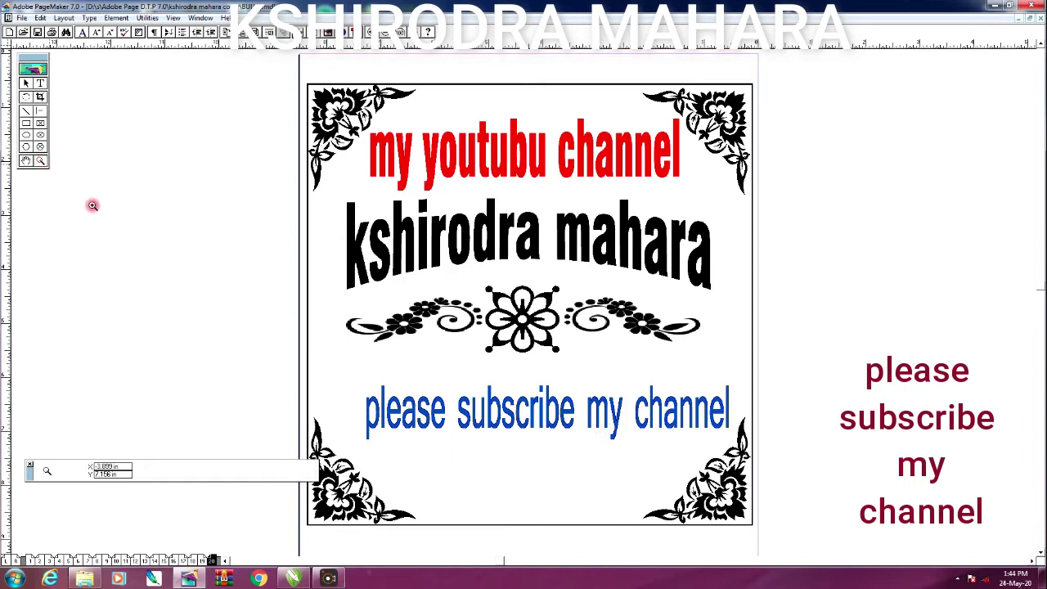
pyautogui.moveTo(295, 72); pyautogui.dragTo(771, 534)
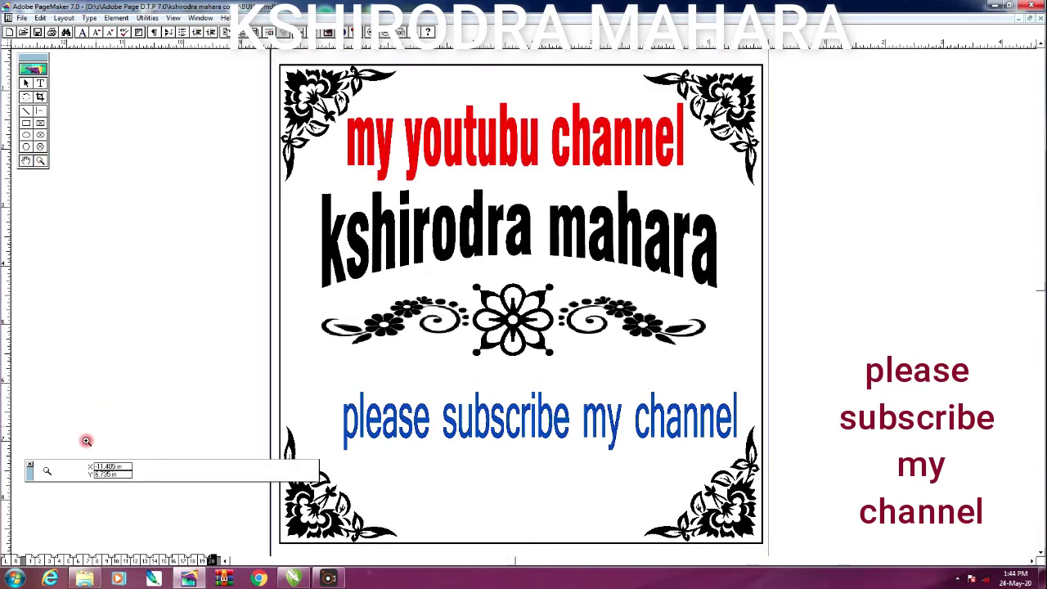
pyautogui.moveTo(21, 529); pyautogui.dragTo(21, 528)
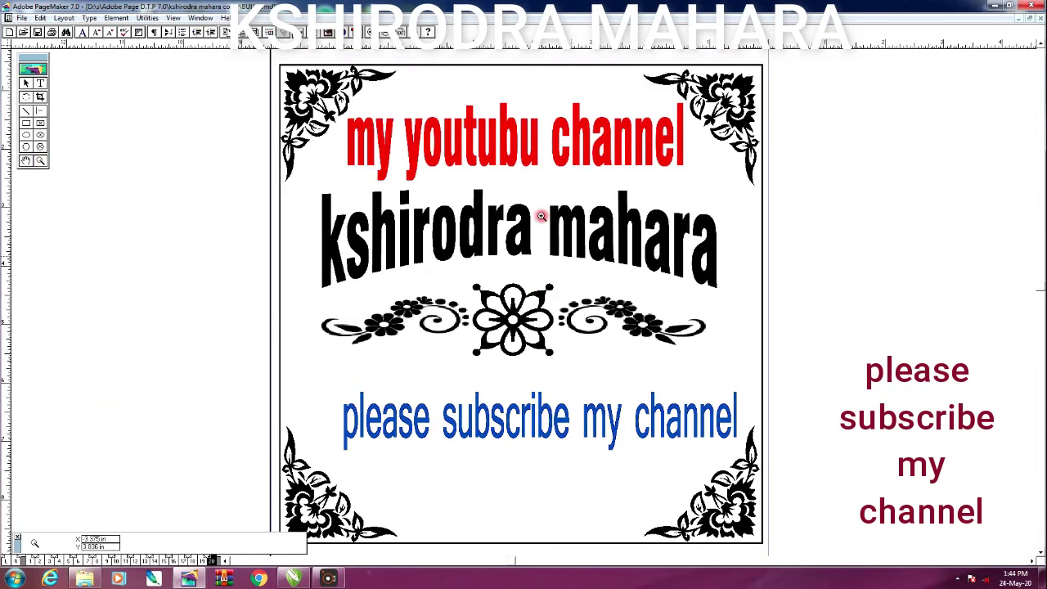
# Step: Select the flower-and-scroll divider, then move to the corner-ornament clip-art page
pyautogui.click(27, 83)
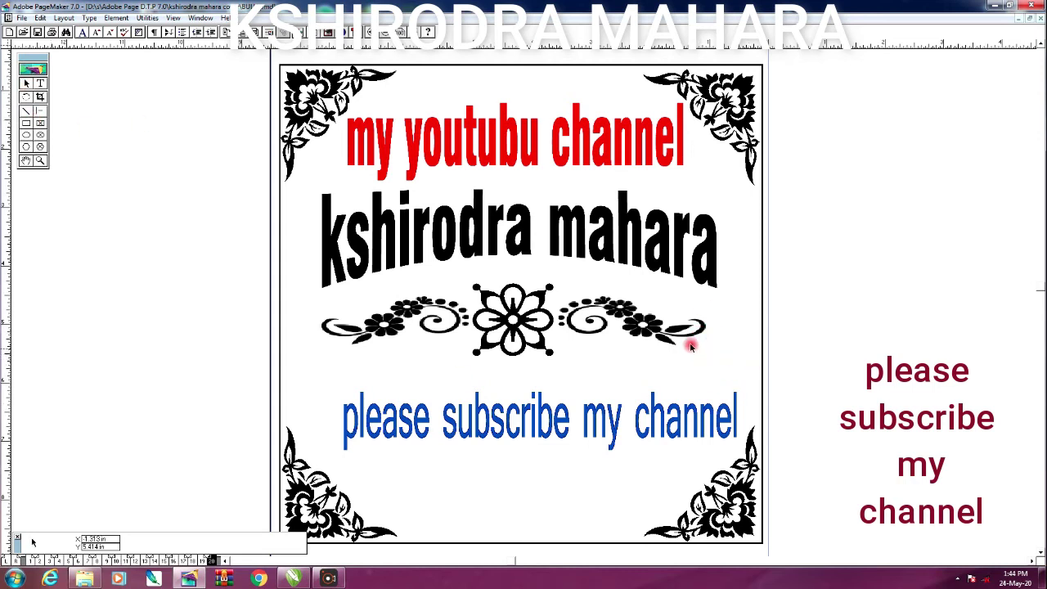
pyautogui.moveTo(813, 281); pyautogui.dragTo(202, 365)
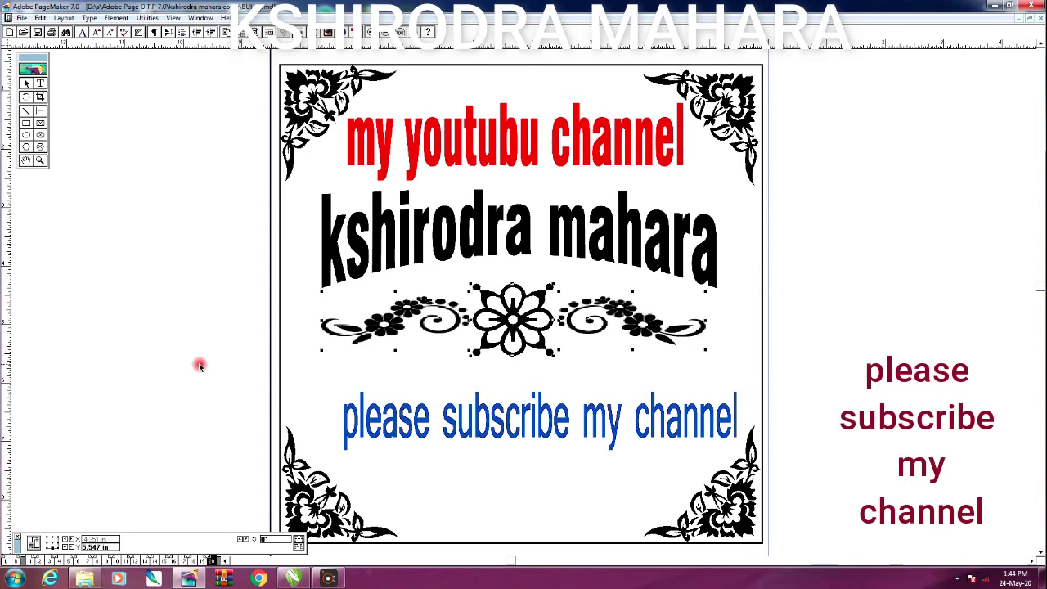
pyautogui.click(883, 333)
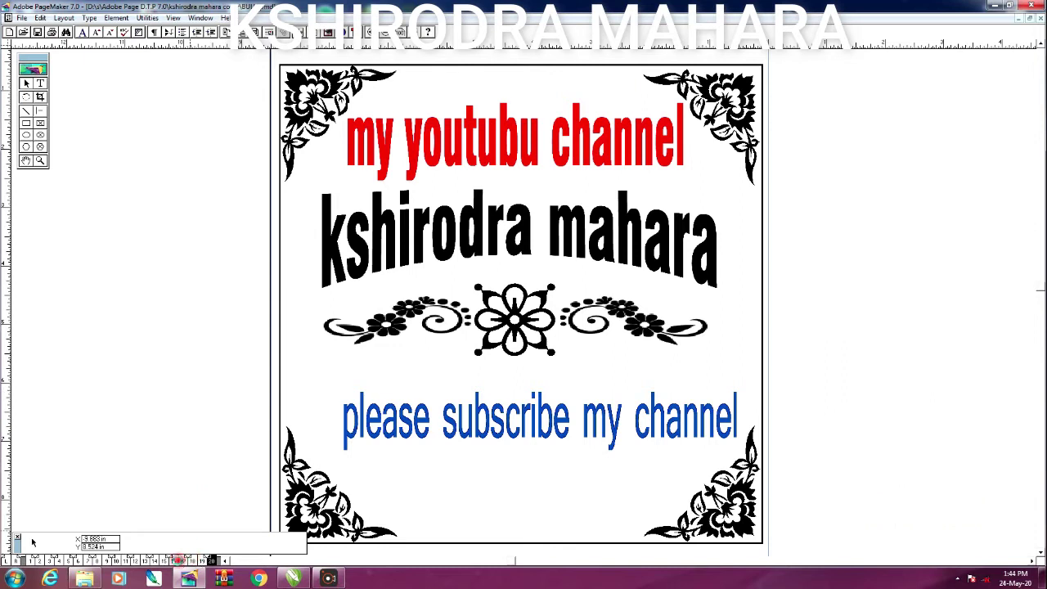
pyautogui.press('pagedown')
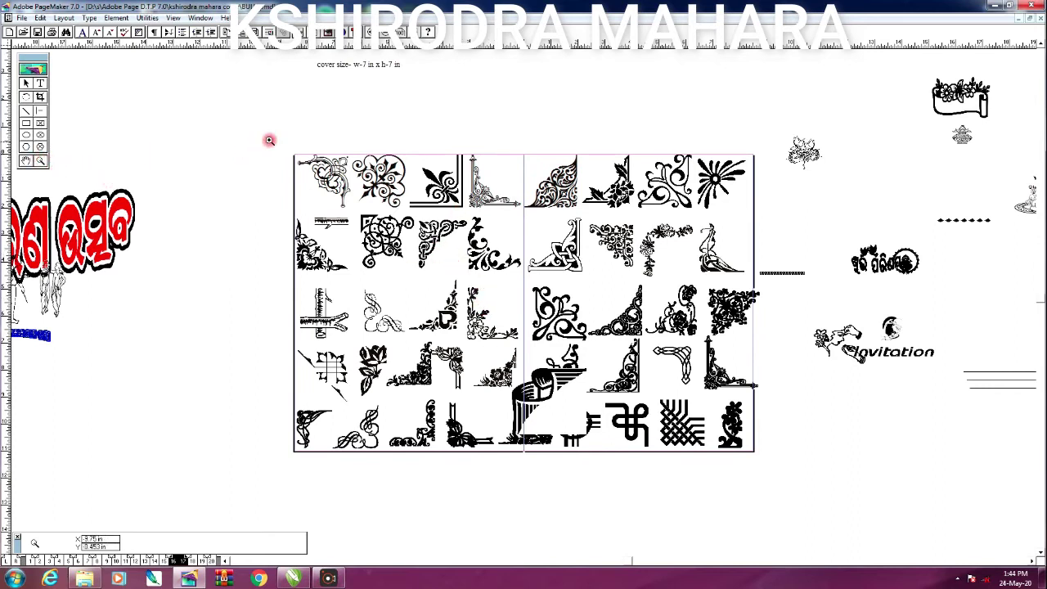
# Step: Zoom into the ornament collection and align the top-row corner ornaments
pyautogui.moveTo(511, 411); pyautogui.dragTo(693, 448)
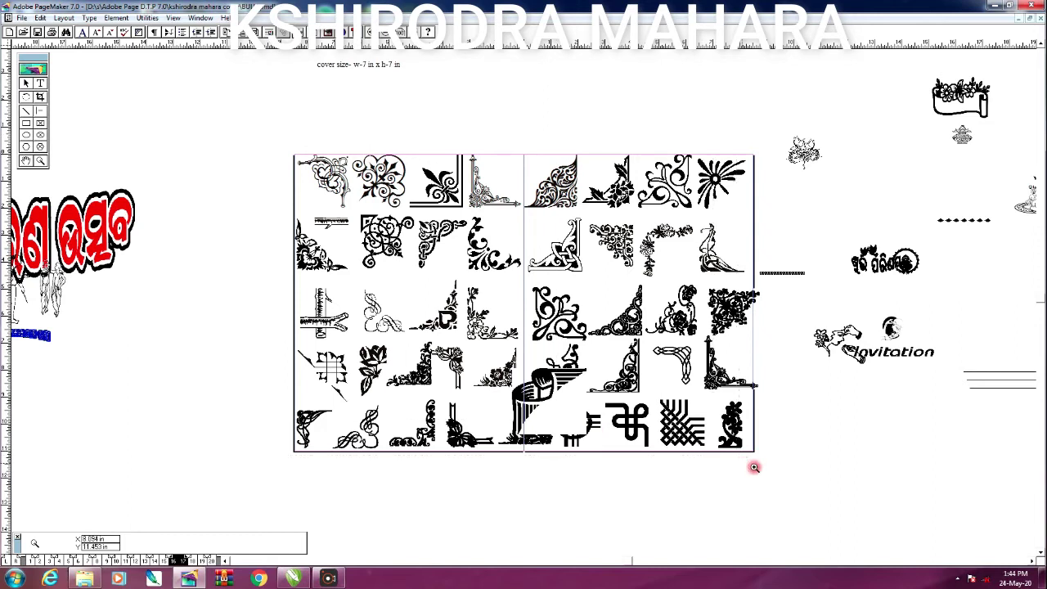
pyautogui.moveTo(764, 472); pyautogui.dragTo(760, 468)
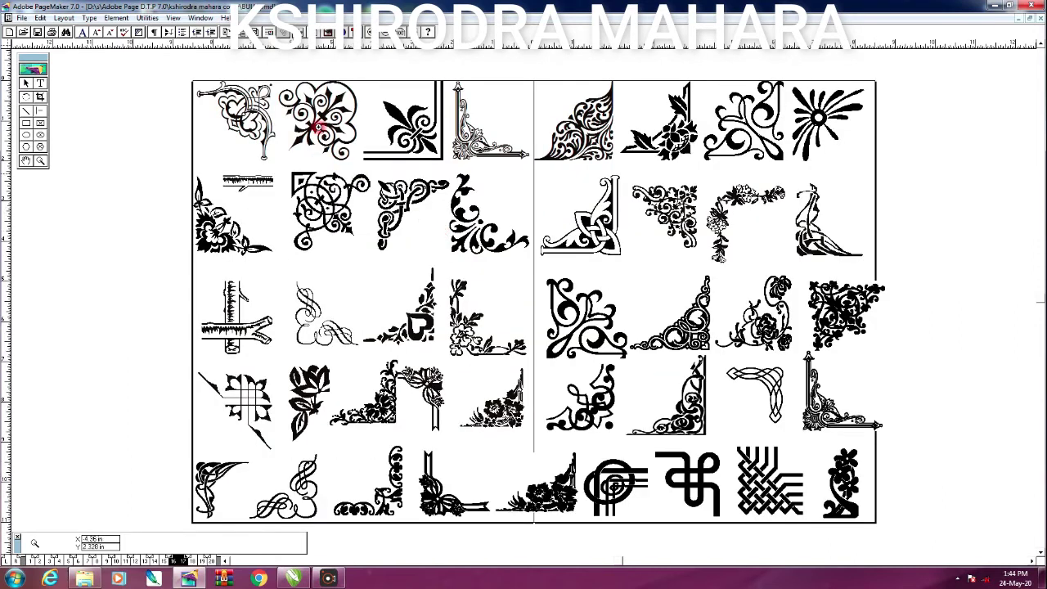
pyautogui.click(25, 84)
pyautogui.click(245, 118)
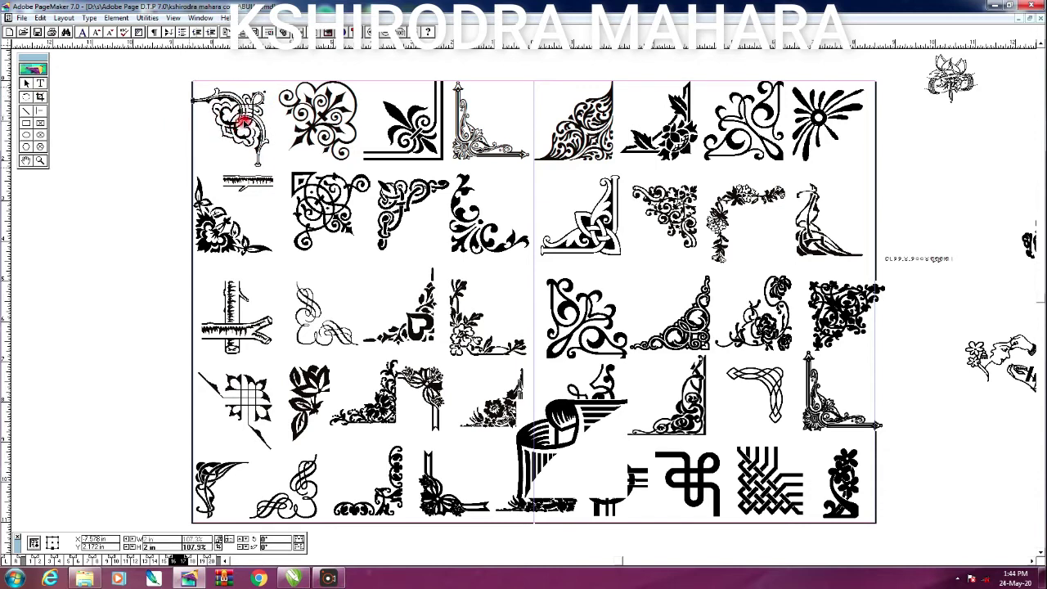
pyautogui.moveTo(335, 121); pyautogui.dragTo(343, 131)
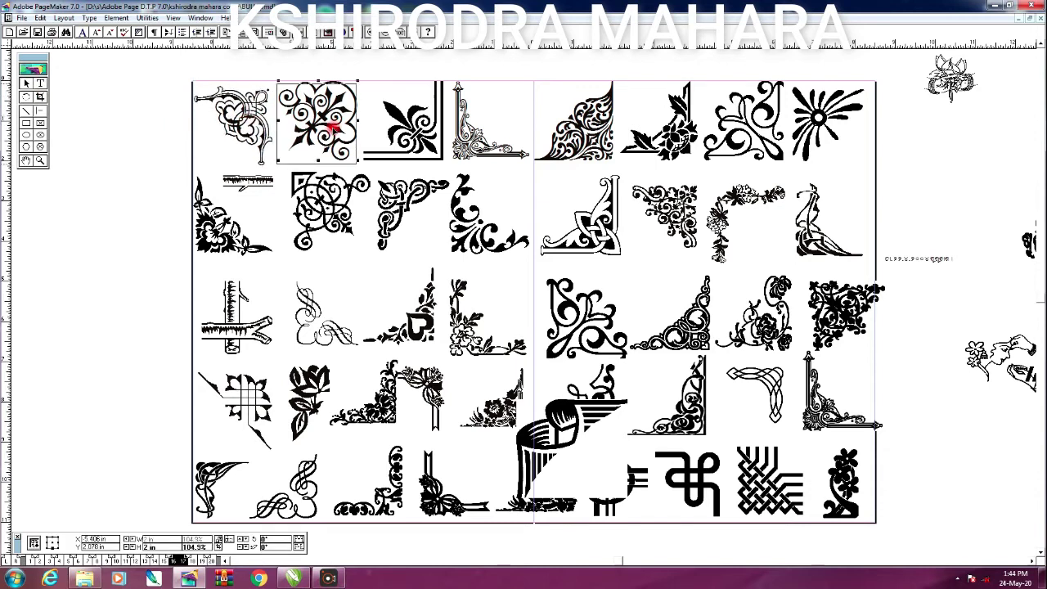
pyautogui.click(408, 130)
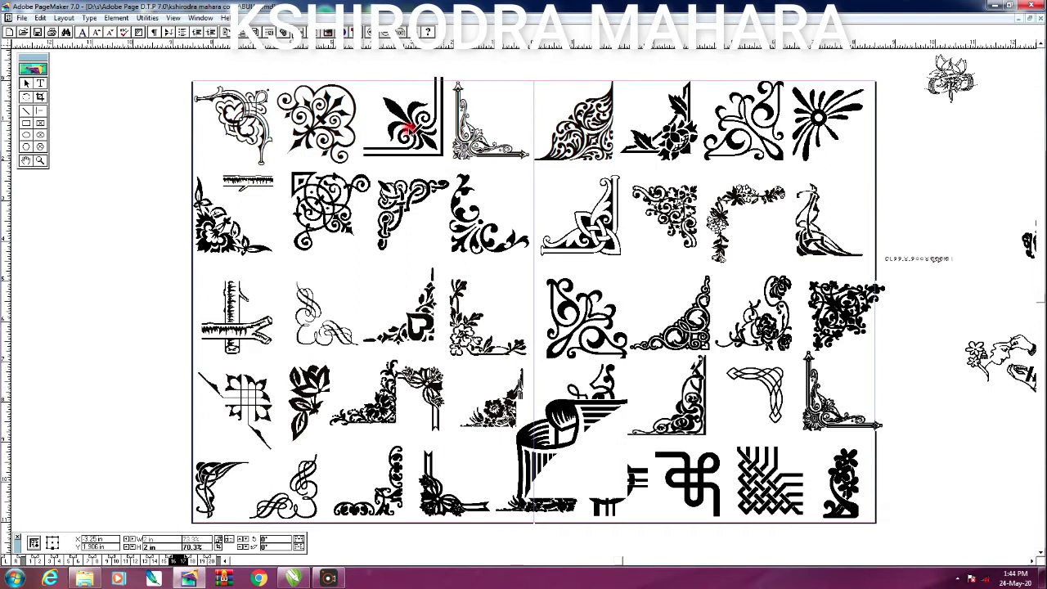
pyautogui.moveTo(466, 145); pyautogui.dragTo(471, 144)
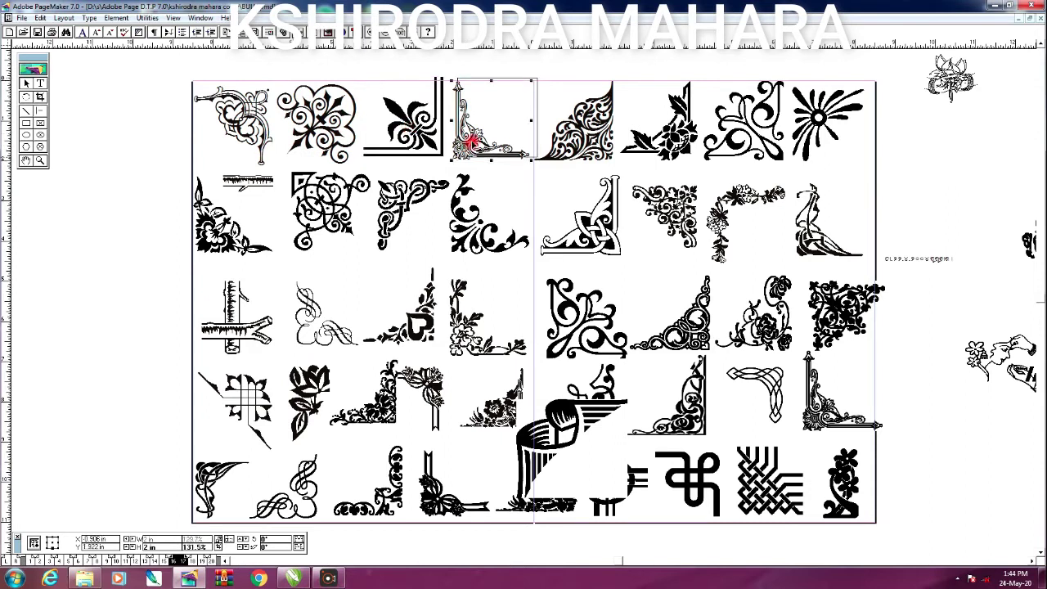
# Step: Align the second-row corner ornaments and move the large ribbon ornament onto the pasteboard
pyautogui.click(586, 141)
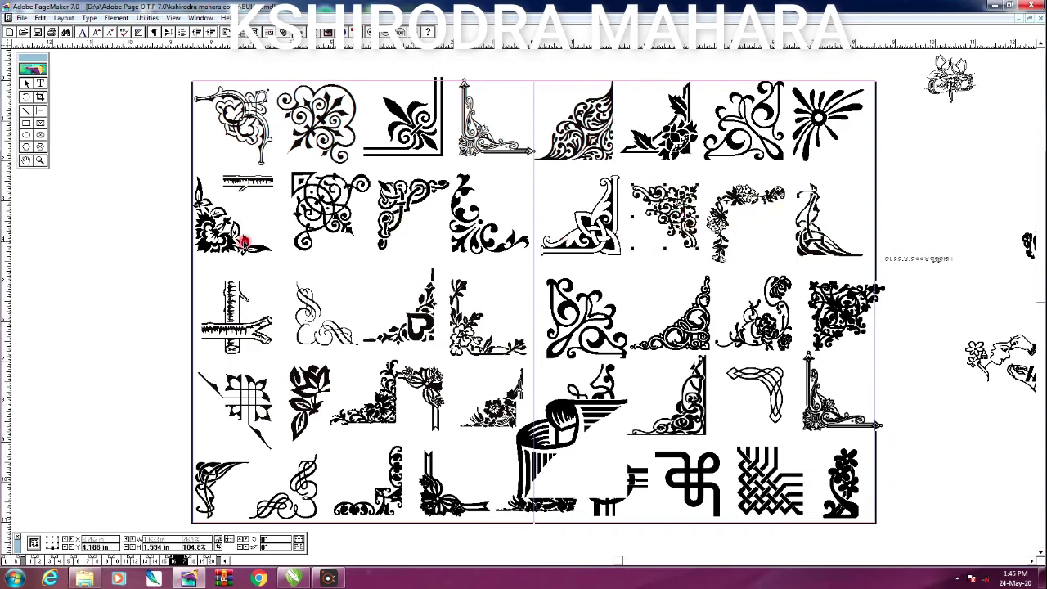
pyautogui.click(221, 233)
pyautogui.moveTo(221, 233); pyautogui.dragTo(221, 232)
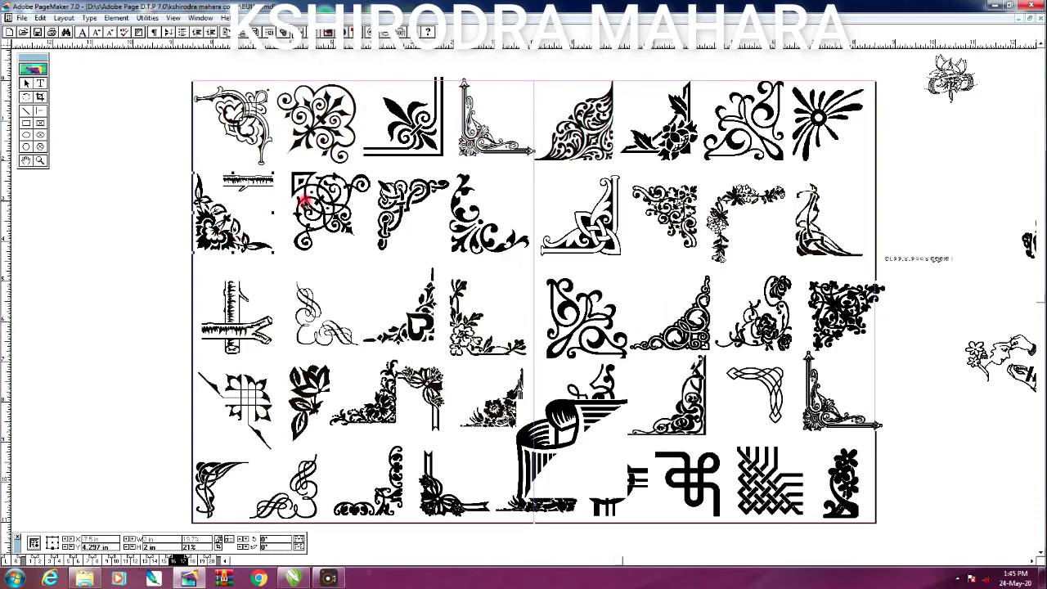
pyautogui.moveTo(332, 223); pyautogui.dragTo(335, 228)
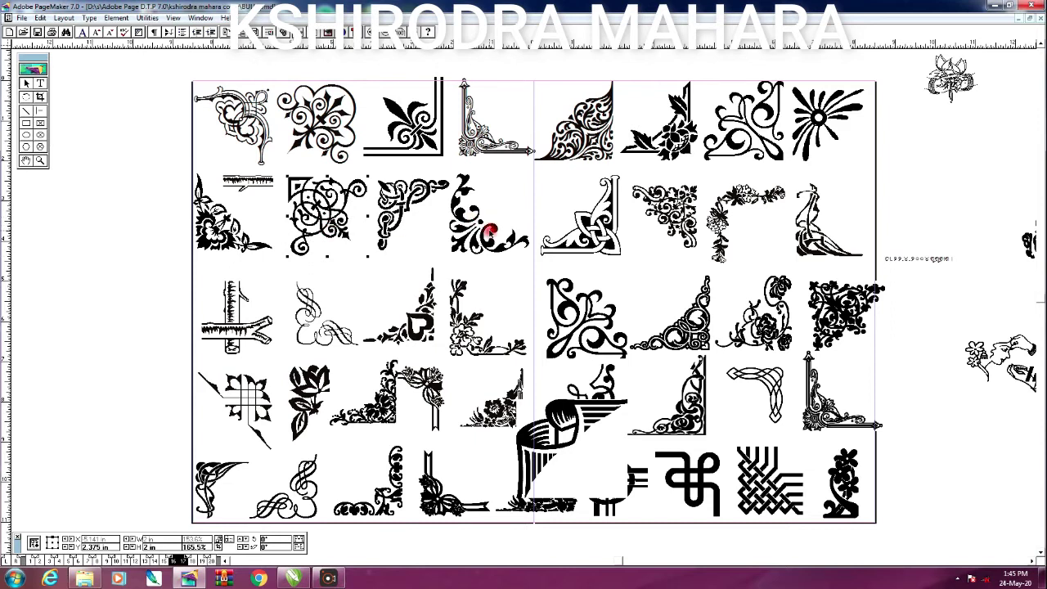
pyautogui.click(489, 231)
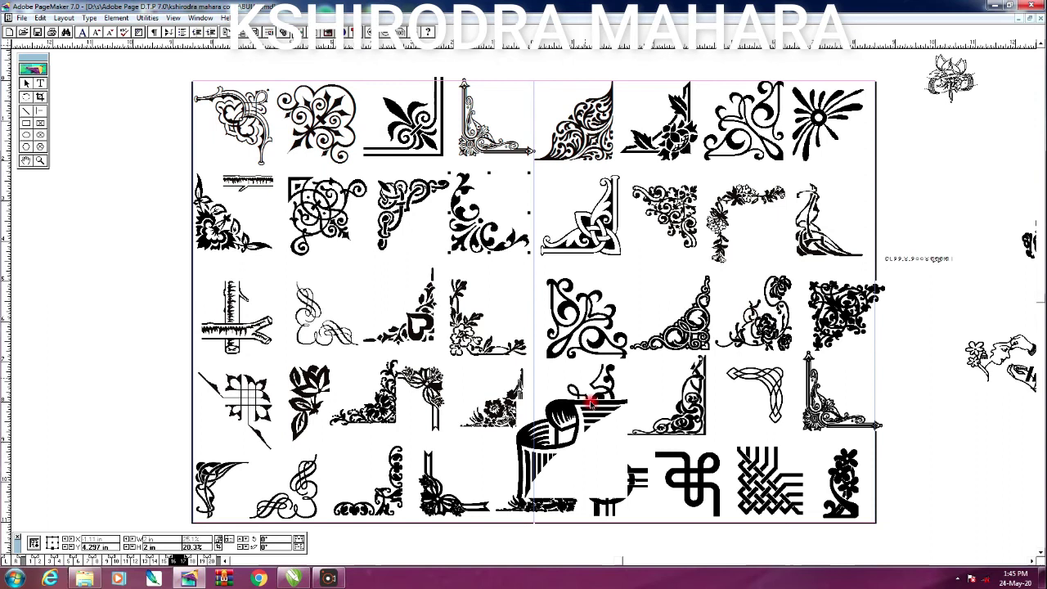
pyautogui.moveTo(588, 416)
pyautogui.mouseDown()
pyautogui.moveTo(735, 391)
pyautogui.moveTo(696, 405)
pyautogui.moveTo(676, 433)
pyautogui.moveTo(942, 458)
pyautogui.mouseUp()
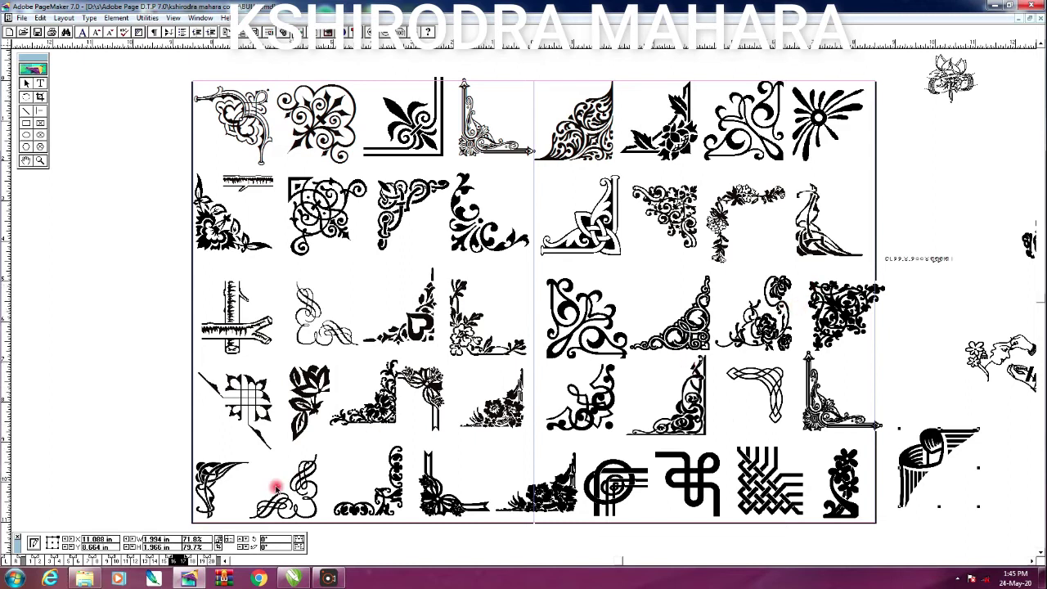
# Step: Enlarge the bottom-left corner ornament and its neighbour slightly
pyautogui.click(220, 482)
pyautogui.moveTo(252, 458); pyautogui.dragTo(254, 448)
pyautogui.click(309, 493)
pyautogui.moveTo(319, 454); pyautogui.dragTo(322, 451)
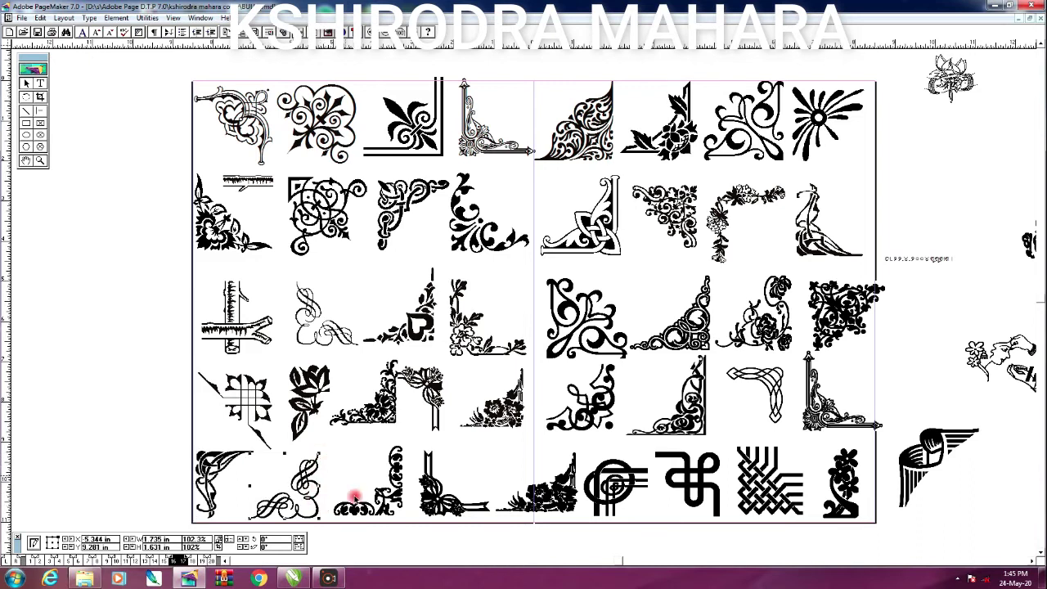
# Step: Go to the next ornament page, zoom in, and nudge the top-right and grid-flower ornaments
pyautogui.click(198, 560)
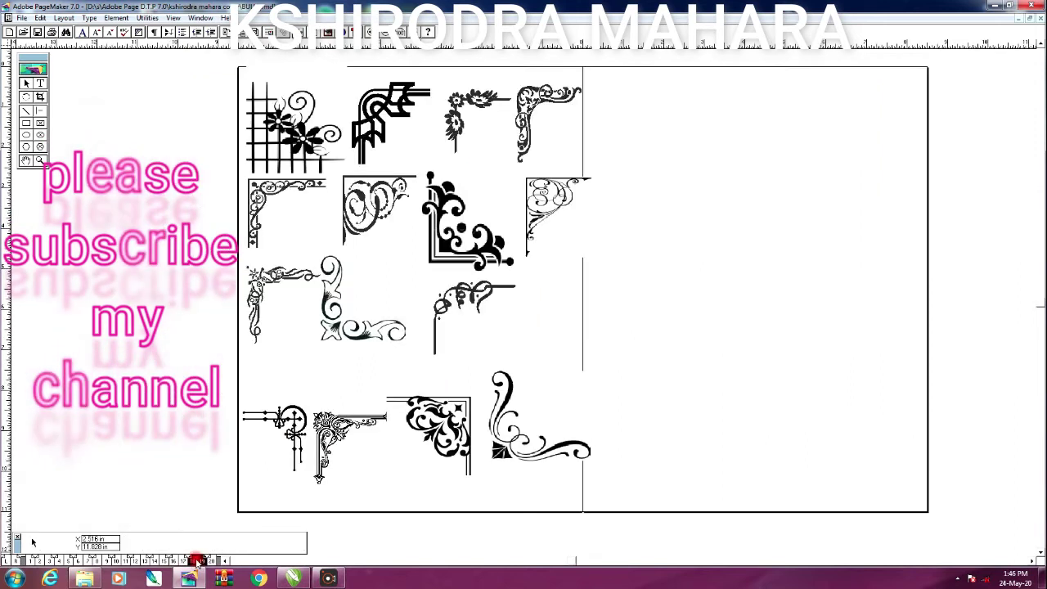
pyautogui.moveTo(208, 61); pyautogui.dragTo(611, 520)
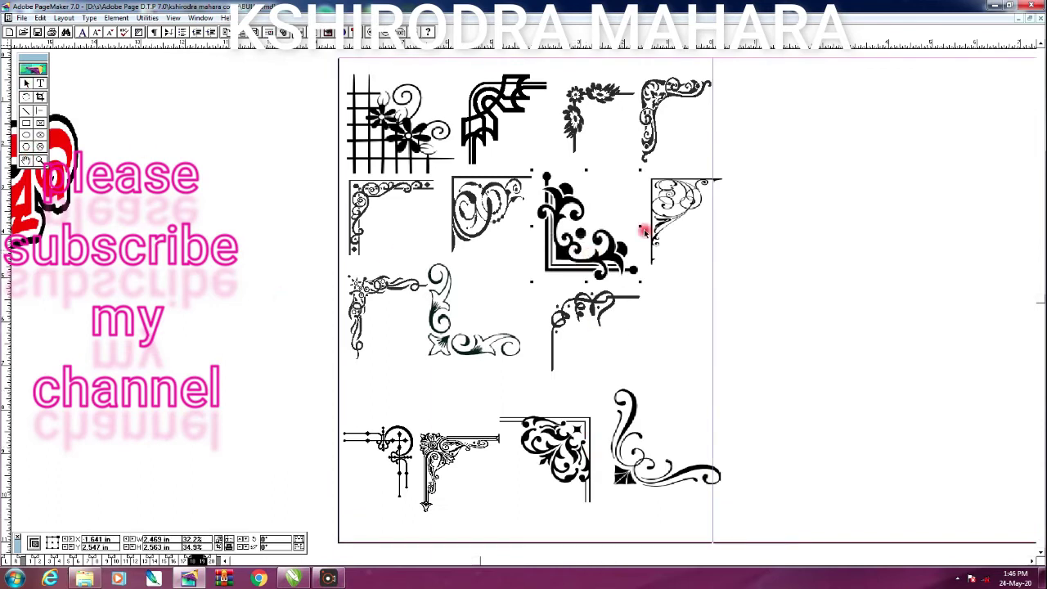
pyautogui.moveTo(664, 226); pyautogui.dragTo(667, 235)
pyautogui.moveTo(406, 136); pyautogui.dragTo(409, 142)
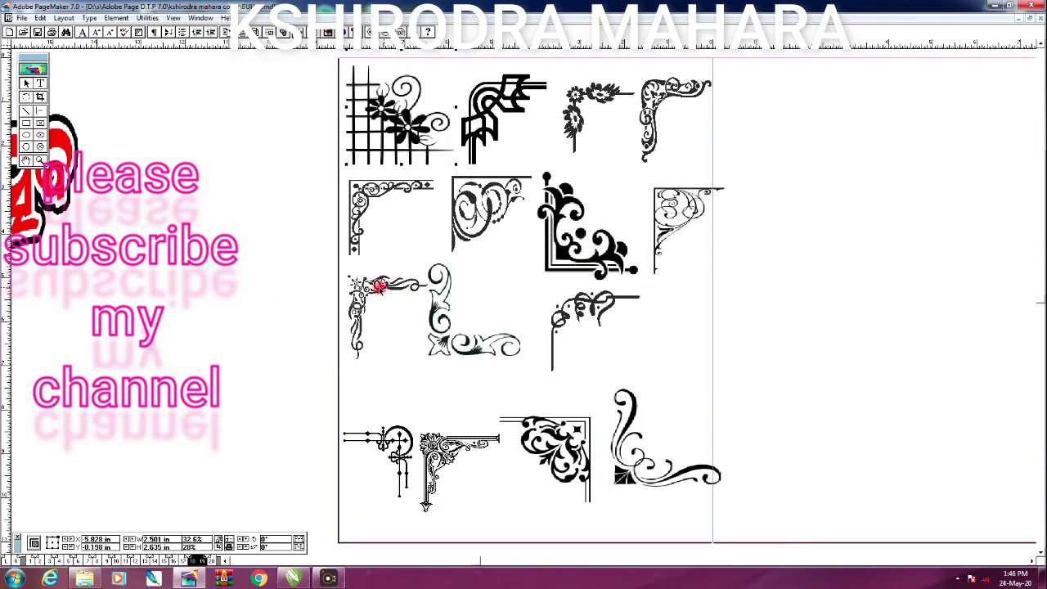
# Step: Pan to the empty right half and draw the card's large rectangular frame there
pyautogui.click(25, 161)
pyautogui.moveTo(468, 335); pyautogui.dragTo(318, 328)
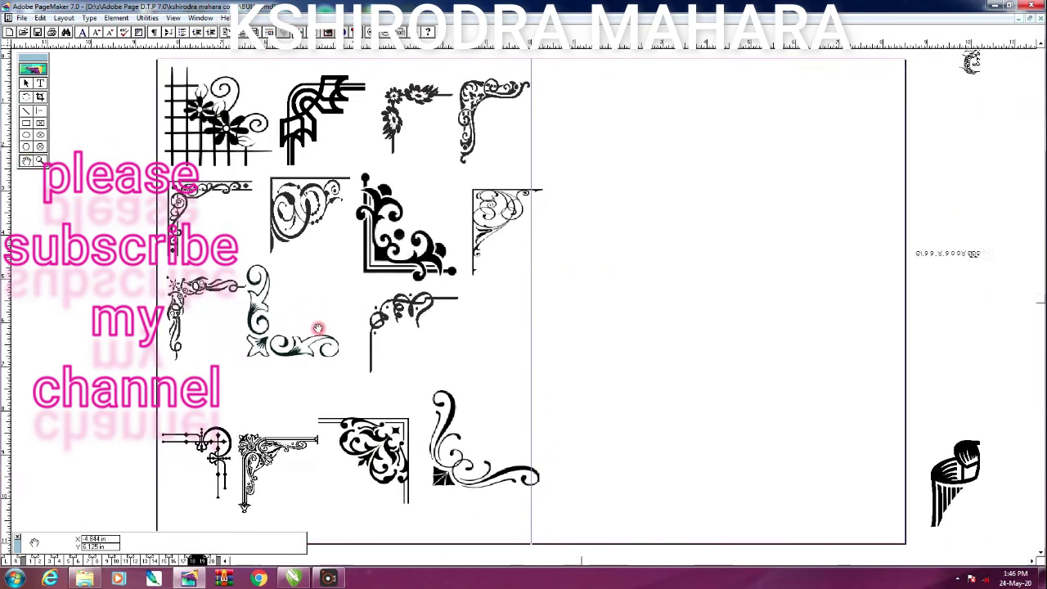
pyautogui.click(25, 124)
pyautogui.moveTo(558, 214); pyautogui.dragTo(896, 492)
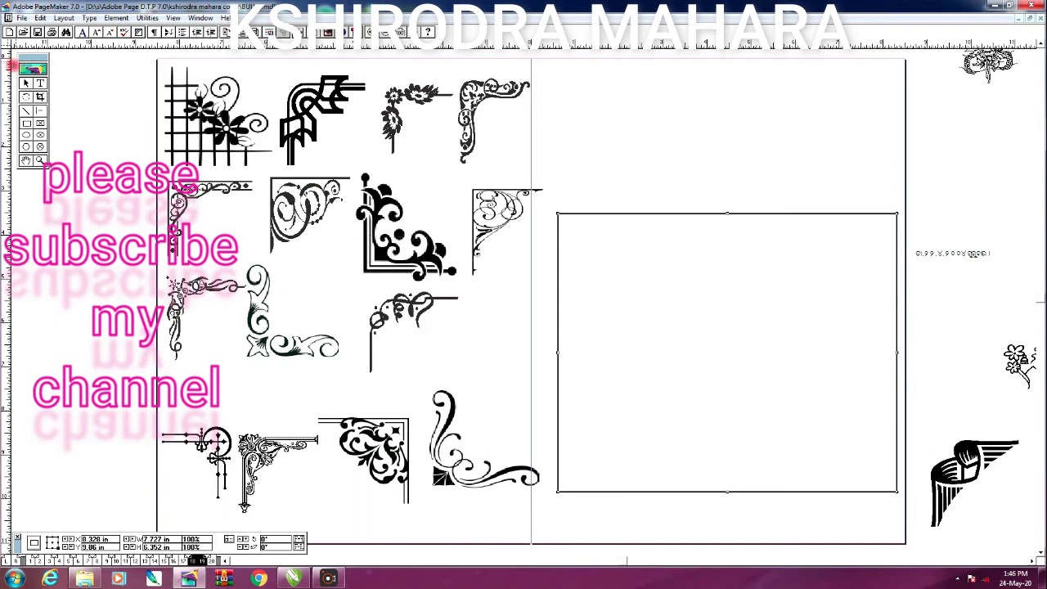
# Step: Move the grid-flower ornament into the rectangle, shrink it, and fit it into the lower-left corner
pyautogui.click(26, 83)
pyautogui.moveTo(233, 127); pyautogui.dragTo(628, 446)
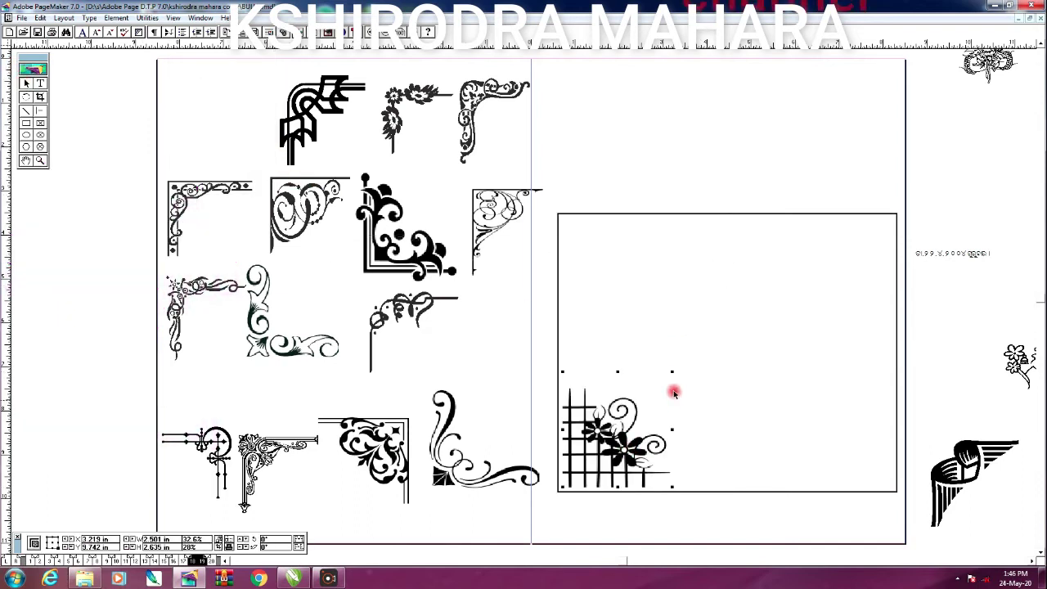
pyautogui.moveTo(673, 390); pyautogui.dragTo(640, 421)
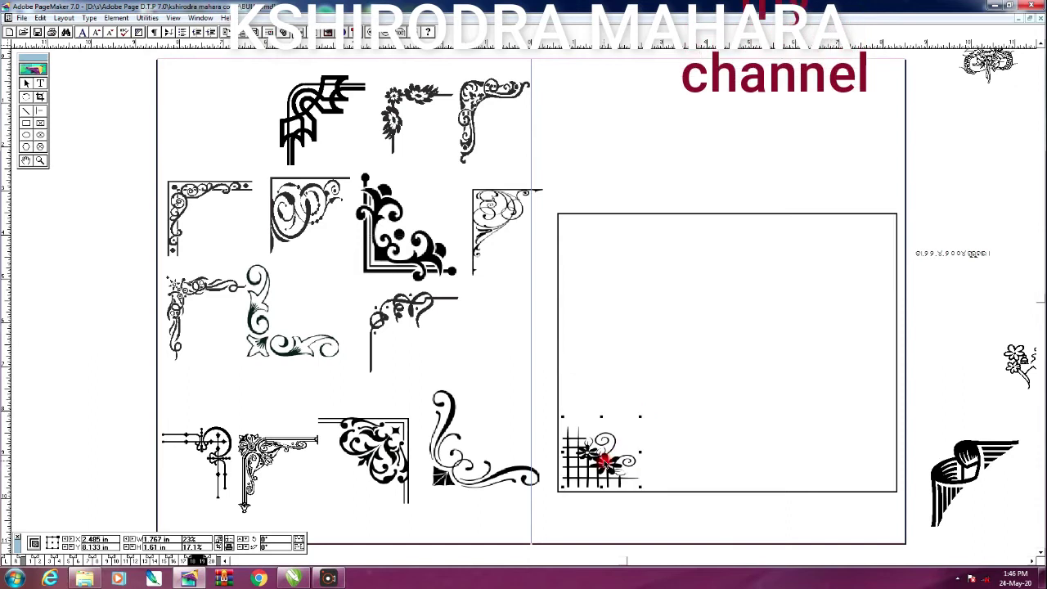
pyautogui.moveTo(607, 462); pyautogui.dragTo(618, 330)
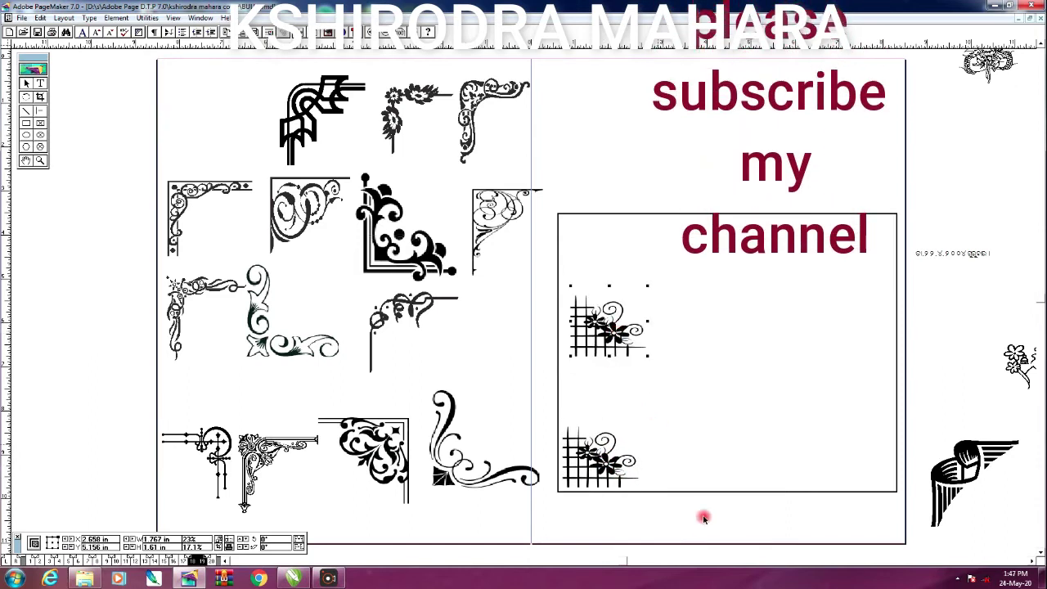
# Step: Add mirrored copies in the bottom-right corner and, flipped vertically too, in the top-right corner
pyautogui.click(300, 541)
pyautogui.moveTo(695, 328); pyautogui.dragTo(865, 464)
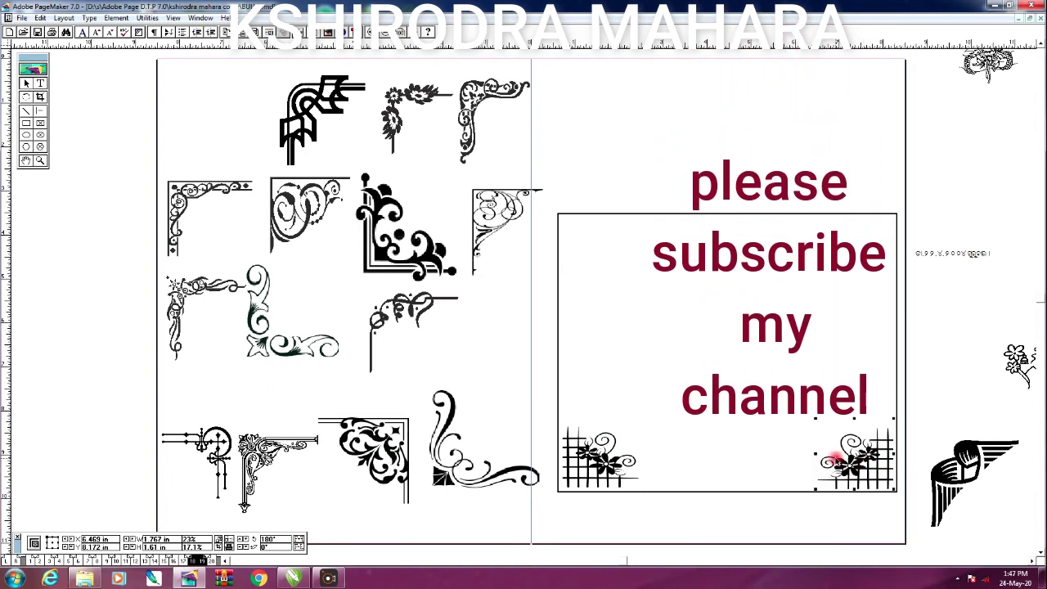
pyautogui.click(630, 463)
pyautogui.moveTo(606, 298); pyautogui.dragTo(605, 252)
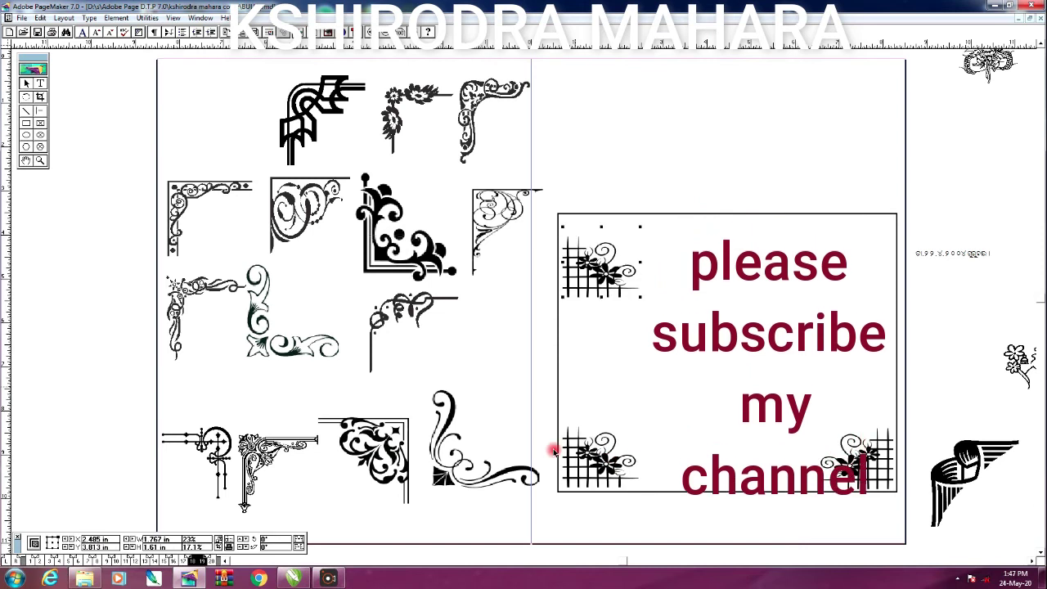
pyautogui.click(300, 542)
pyautogui.click(300, 546)
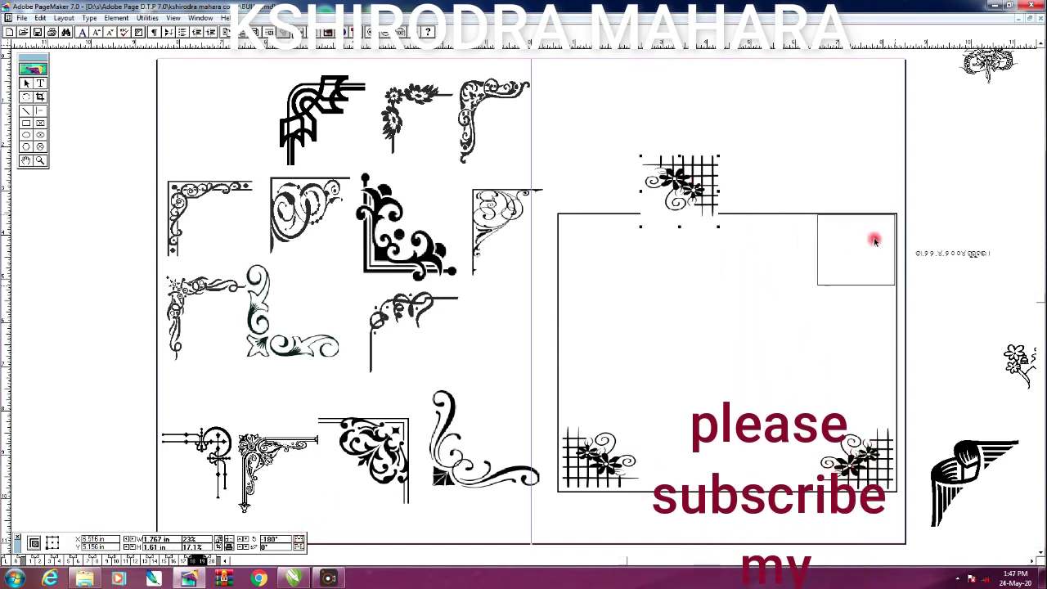
pyautogui.moveTo(873, 239); pyautogui.dragTo(884, 238)
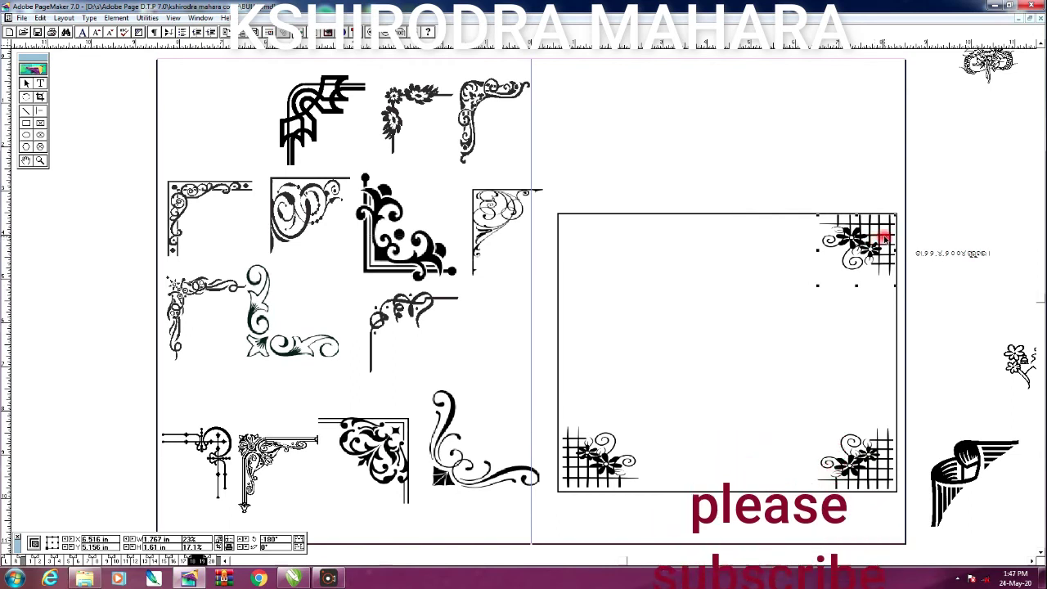
pyautogui.moveTo(868, 237); pyautogui.dragTo(872, 239)
# Step: Paste a mirrored copy into the top-left corner
pyautogui.hotkey('ctrl', 'v')
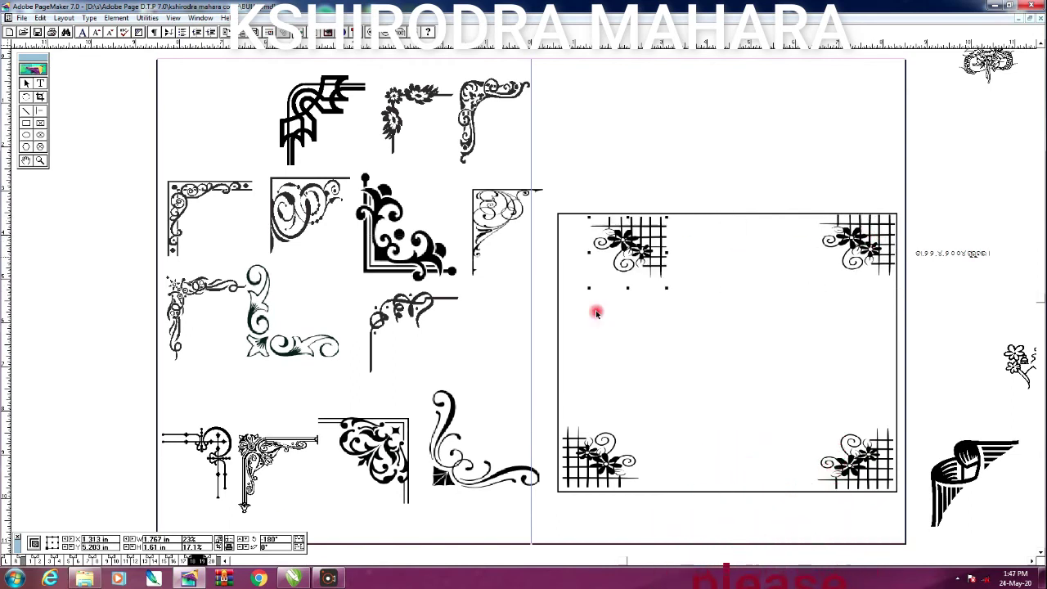
pyautogui.click(299, 541)
pyautogui.moveTo(526, 242); pyautogui.dragTo(576, 243)
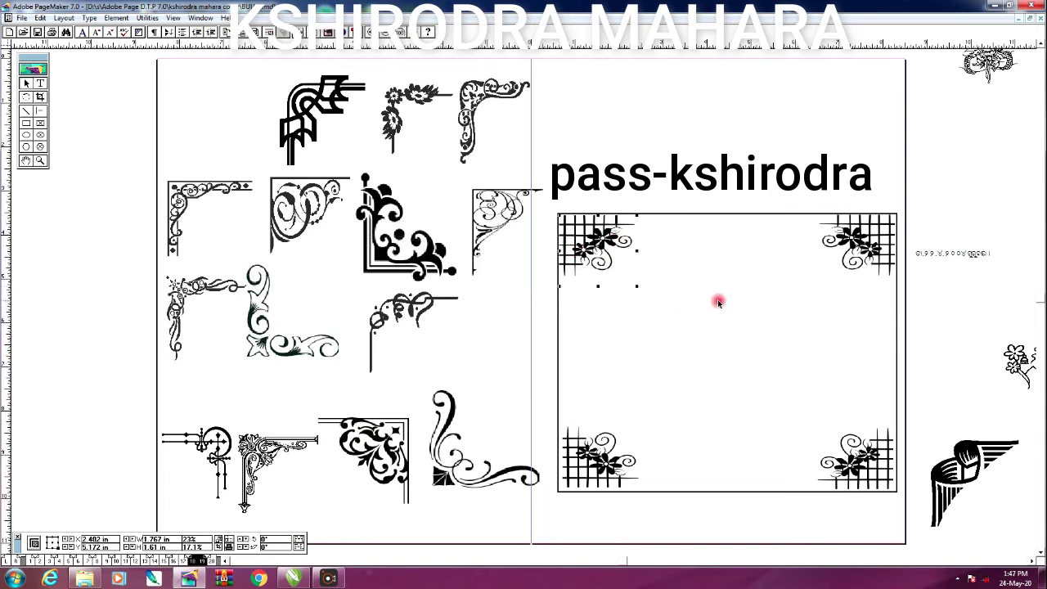
# Step: Give the card rectangle a 5pt double-line stroke
pyautogui.click(116, 18)
pyautogui.moveTo(130, 42)
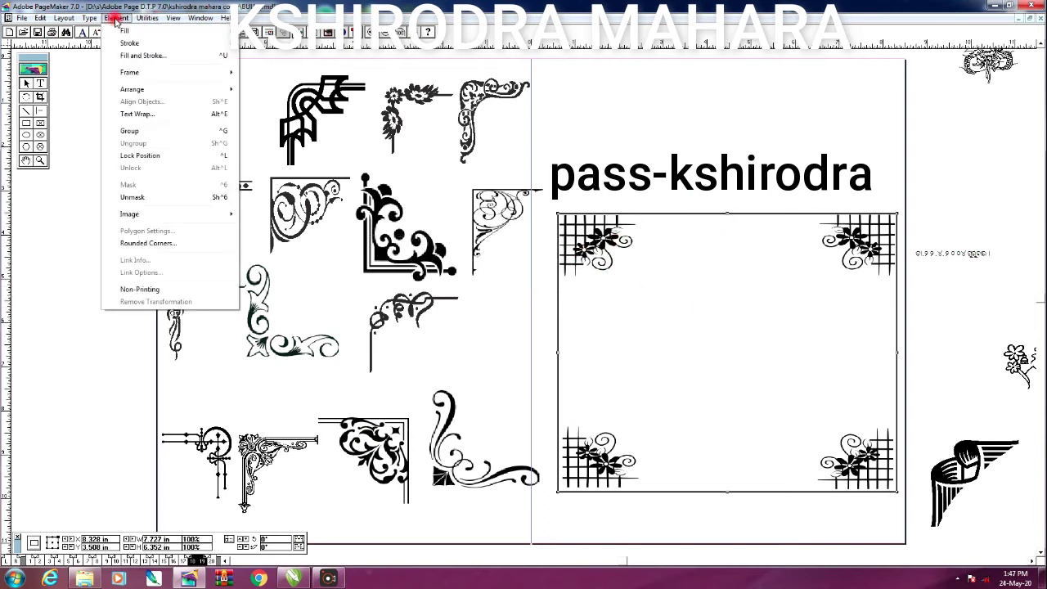
pyautogui.click(281, 180)
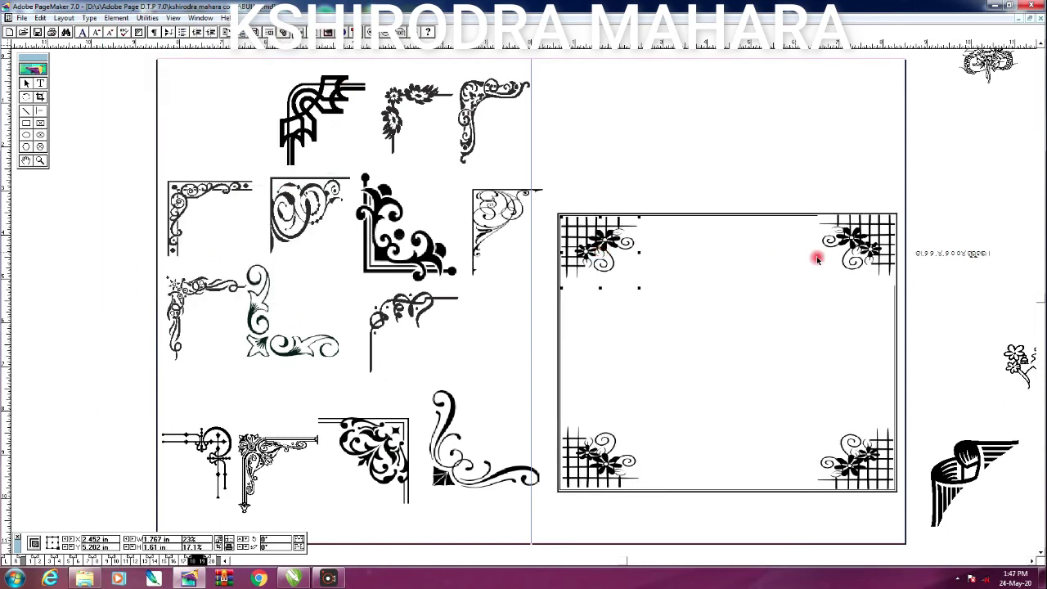
pyautogui.click(26, 160)
pyautogui.moveTo(292, 282); pyautogui.dragTo(361, 256)
# Step: Select several left-page ornaments, then pan toward the pasteboard items on the right
pyautogui.click(375, 98)
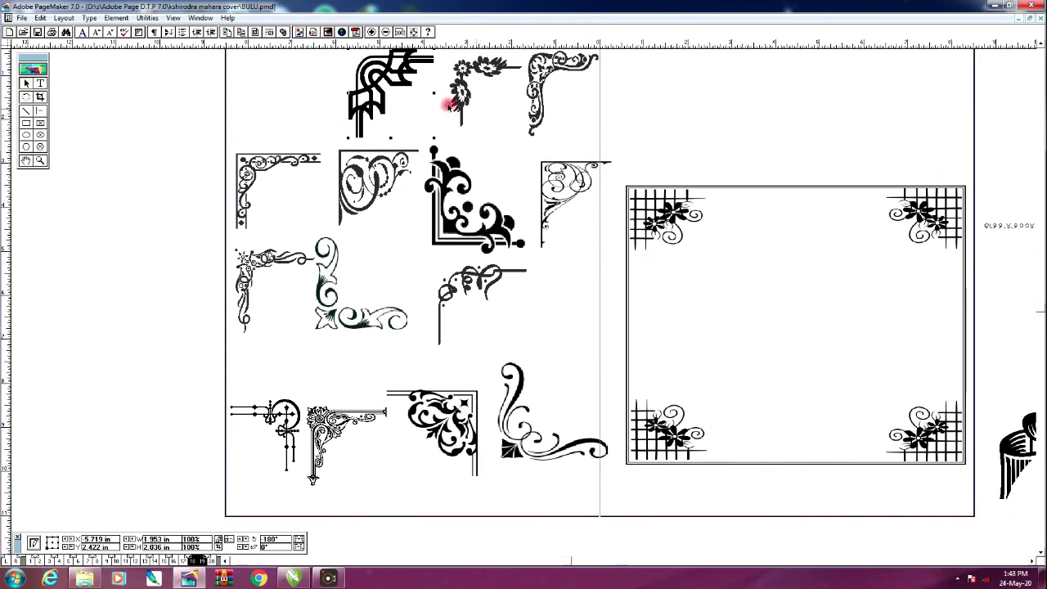
pyautogui.click(339, 418)
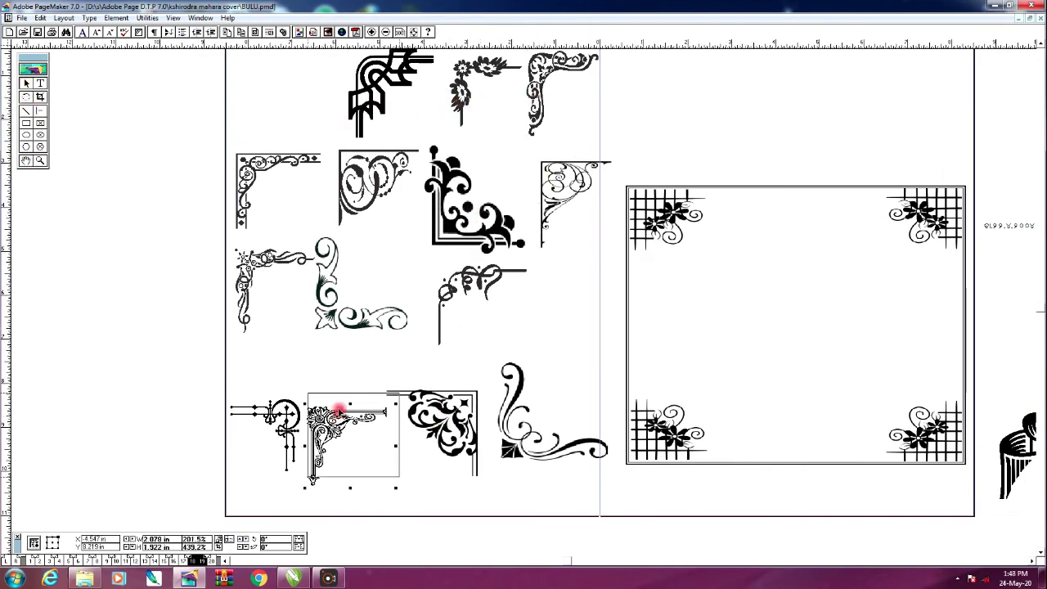
pyautogui.click(533, 439)
pyautogui.click(22, 164)
pyautogui.moveTo(699, 350); pyautogui.dragTo(640, 357)
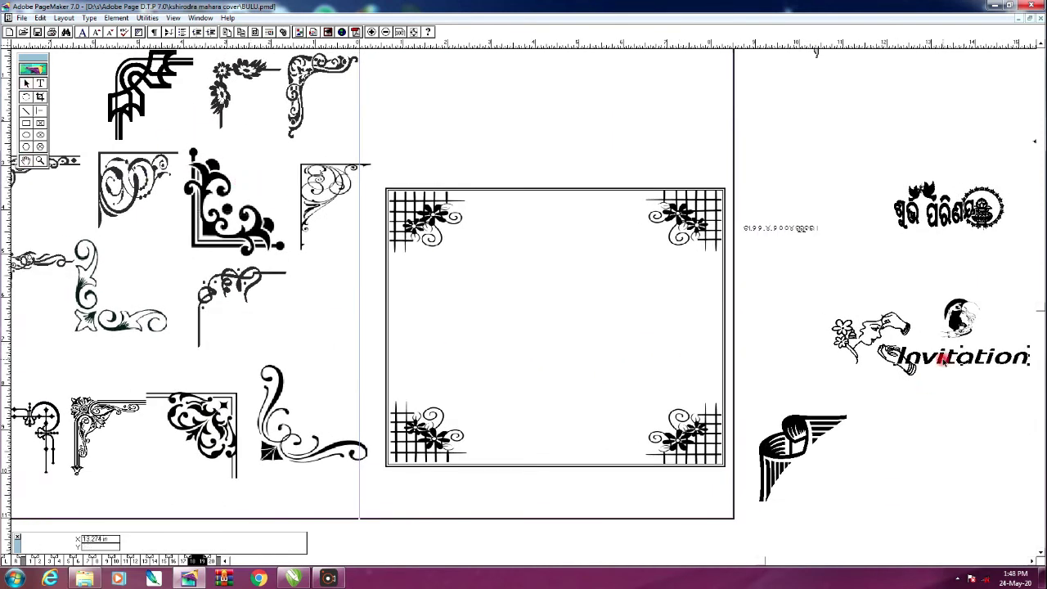
# Step: Enlarge the 'Invitation' title across the card with a taller couple illustration beneath it, then zoom in
pyautogui.moveTo(942, 359); pyautogui.dragTo(461, 279)
pyautogui.moveTo(550, 286); pyautogui.dragTo(669, 348)
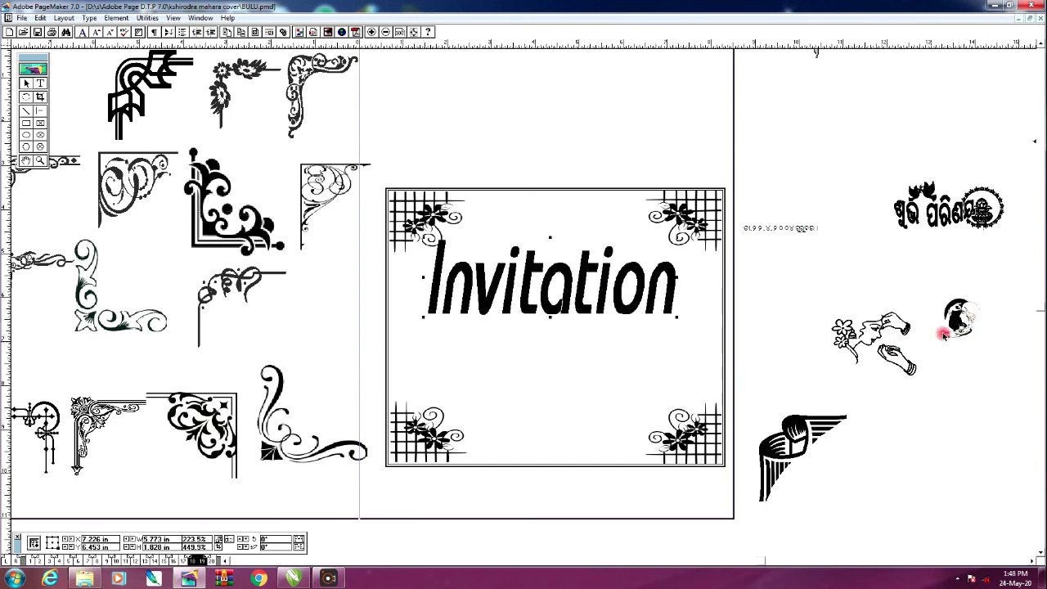
pyautogui.moveTo(660, 377)
pyautogui.mouseDown()
pyautogui.moveTo(531, 369)
pyautogui.moveTo(613, 435)
pyautogui.mouseUp()
pyautogui.moveTo(541, 424); pyautogui.dragTo(542, 438)
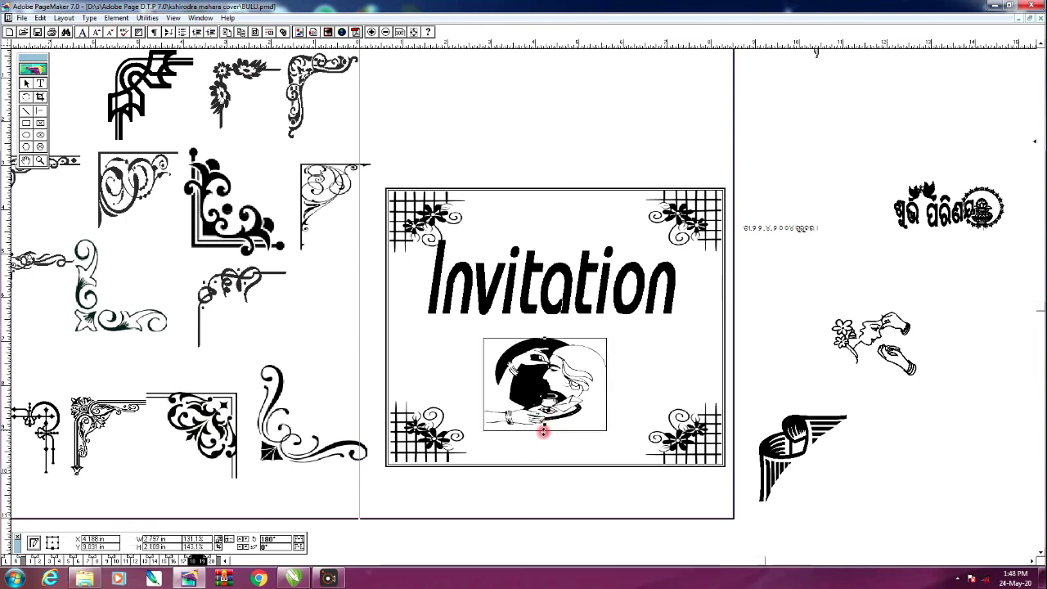
pyautogui.click(39, 158)
pyautogui.moveTo(744, 485); pyautogui.dragTo(744, 484)
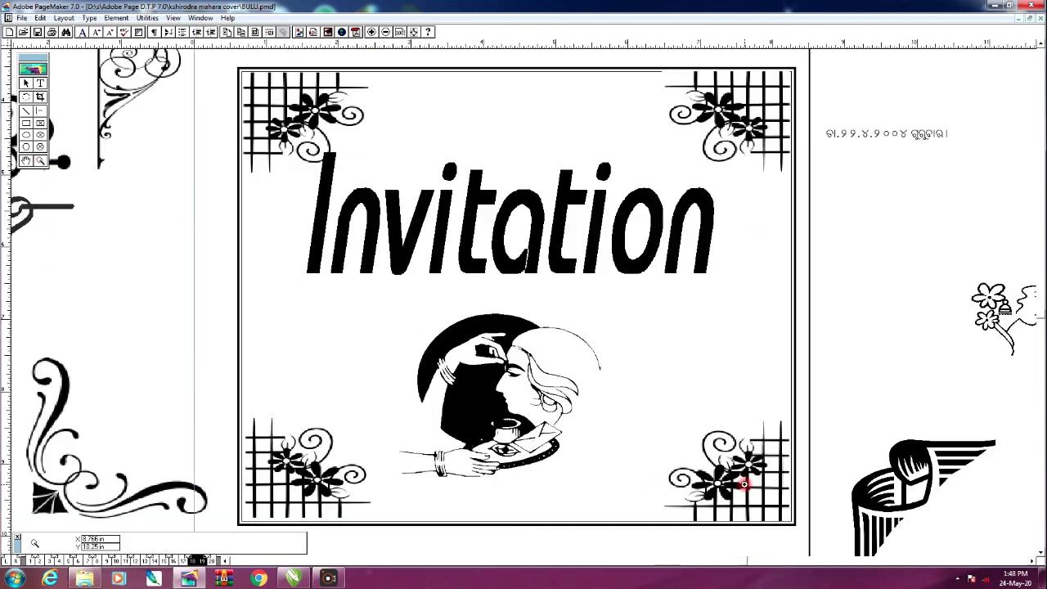